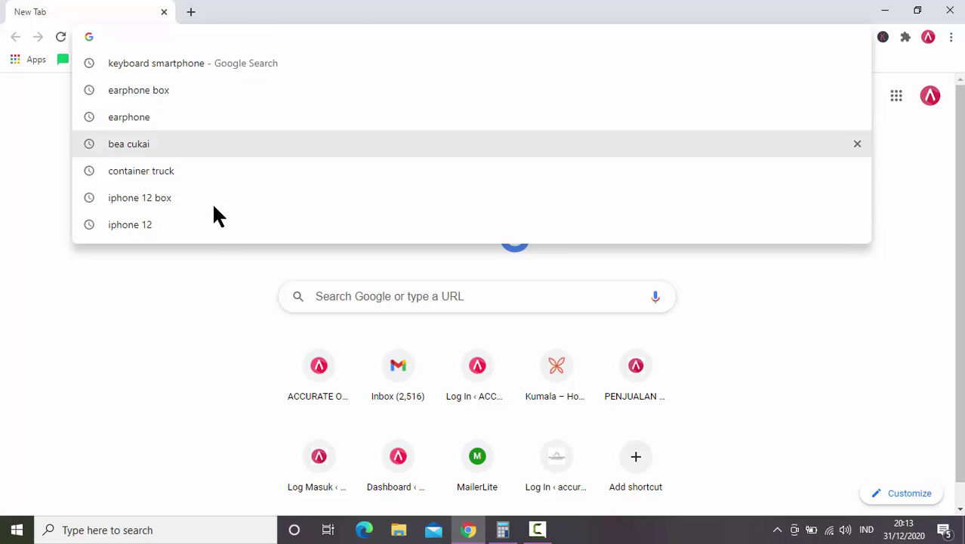
Go to accurateonline.id and open the Accurate Online login page.
click(361, 291)
click(221, 293)
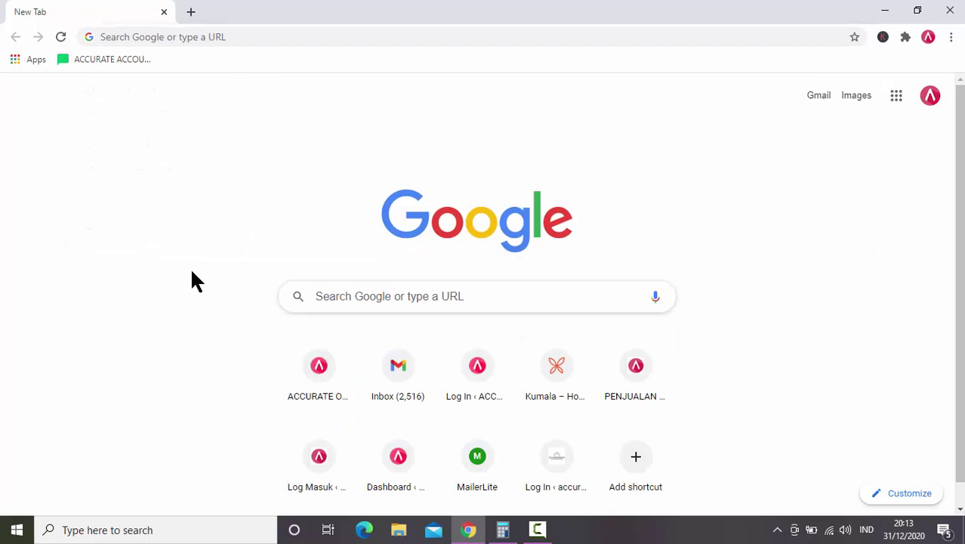
click(203, 30)
text(ac)
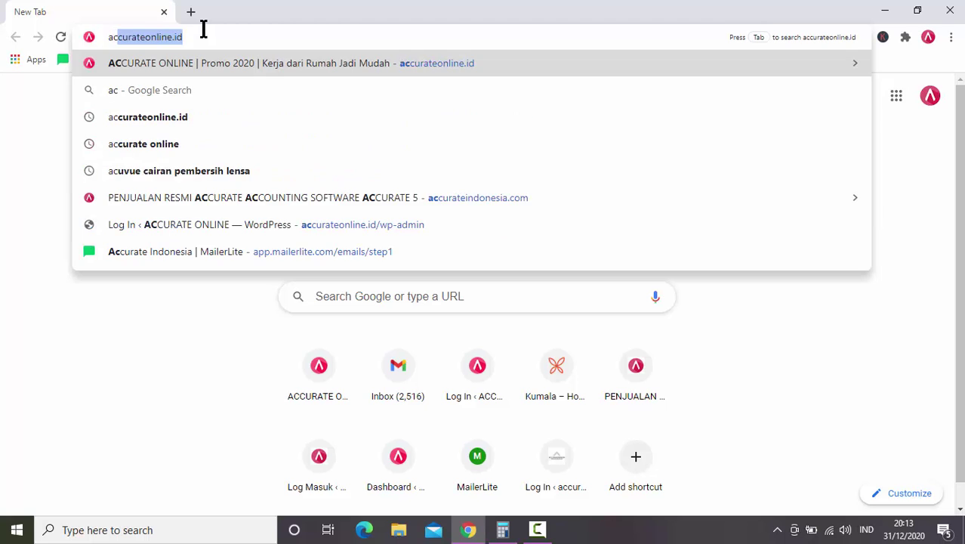
text(curate)
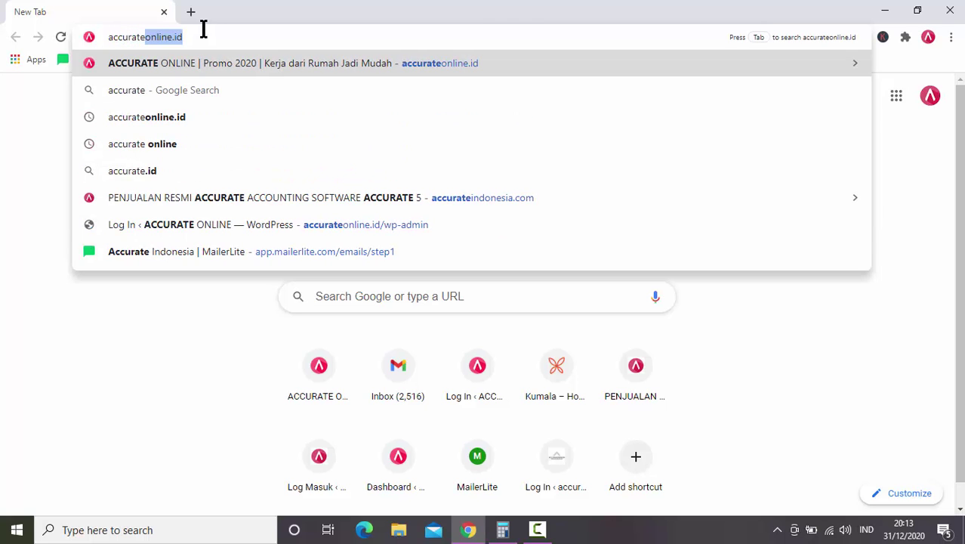
key(Right)
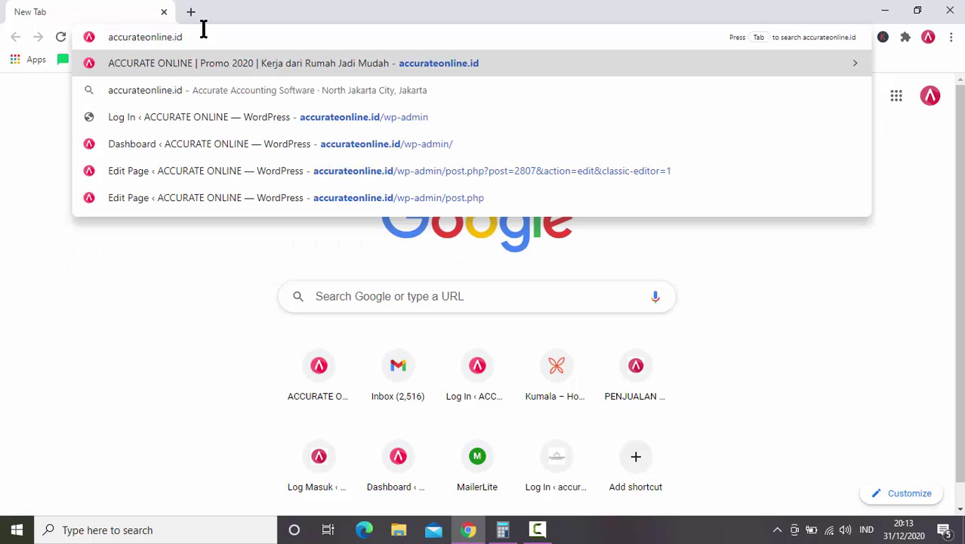
key(Return)
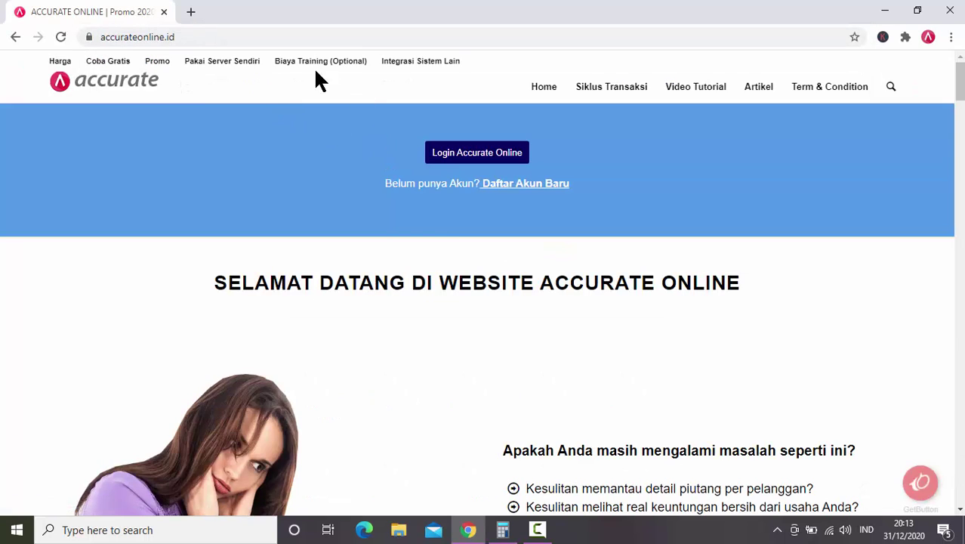
click(474, 162)
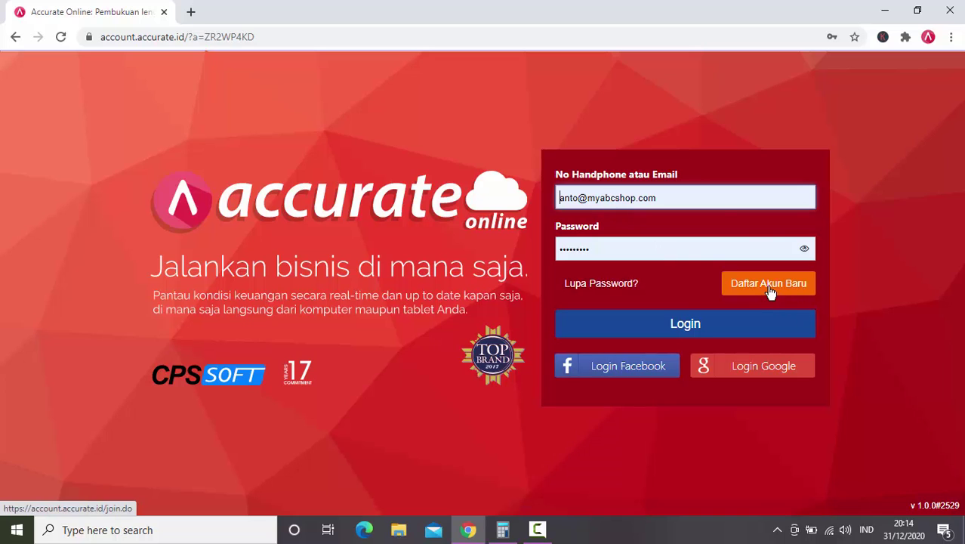
Sign in to Accurate Online with the saved login.
click(689, 194)
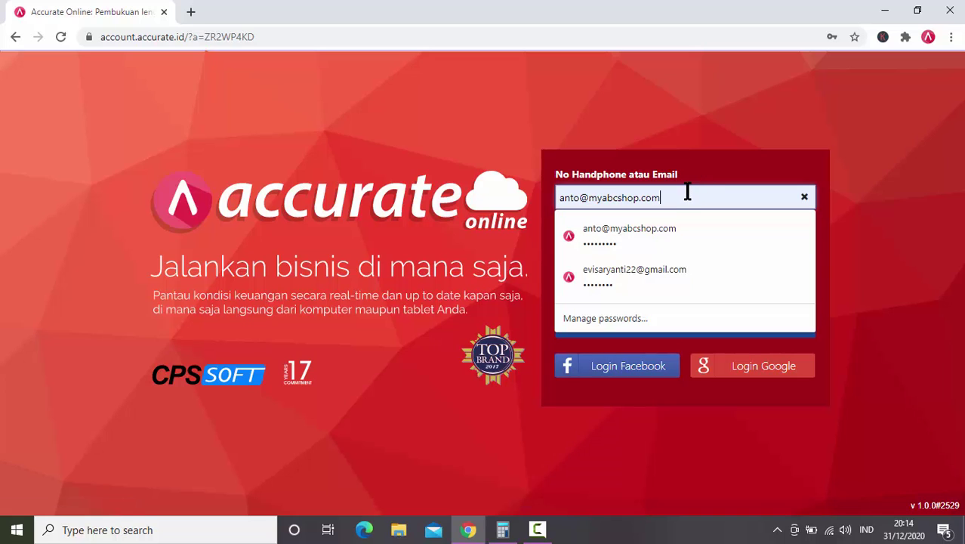
click(738, 222)
click(679, 333)
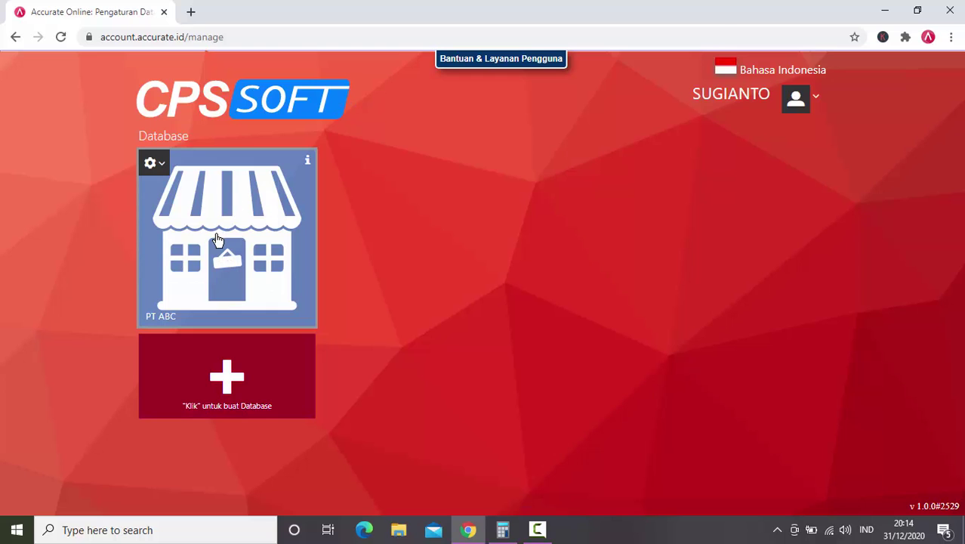
Open the PT ABC database and show the Barang & Jasa item list.
click(218, 240)
mouse_move(19, 291)
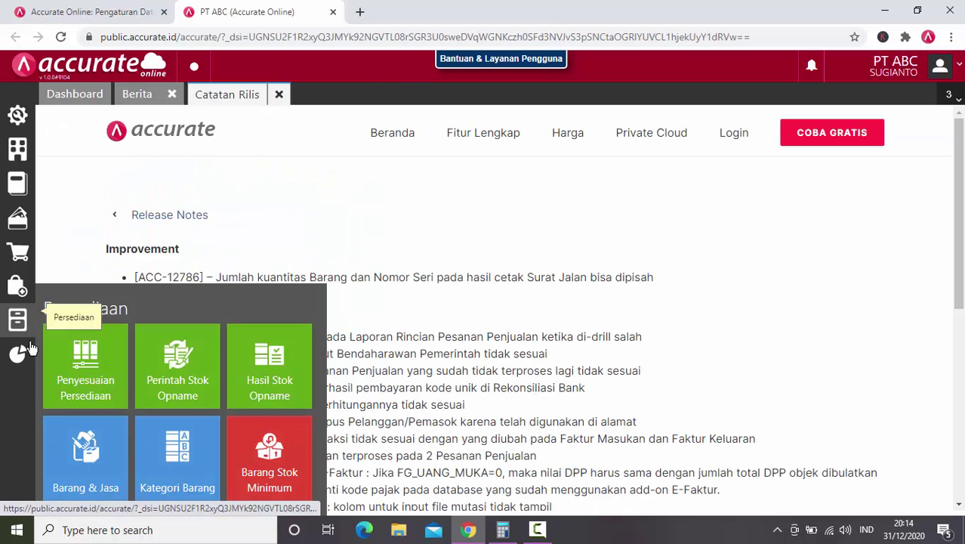
click(67, 483)
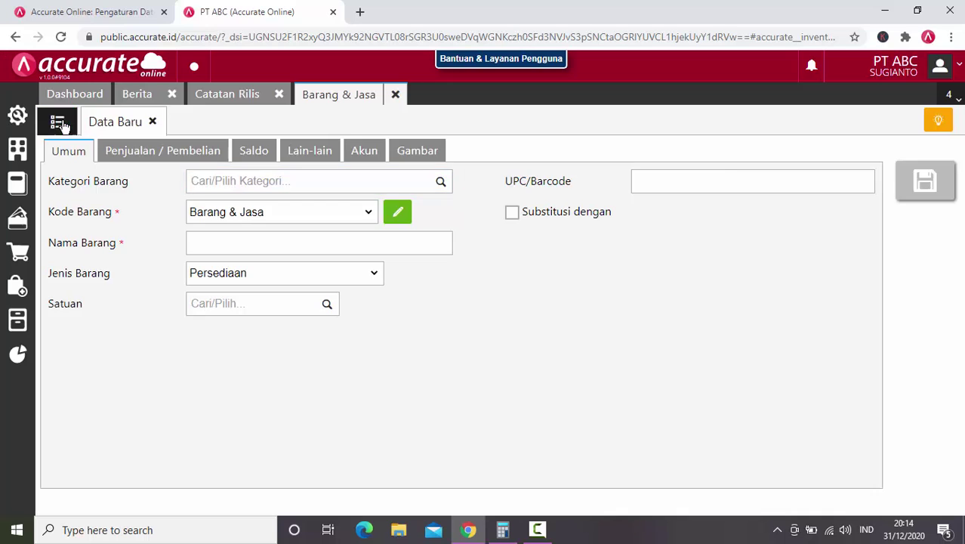
click(57, 121)
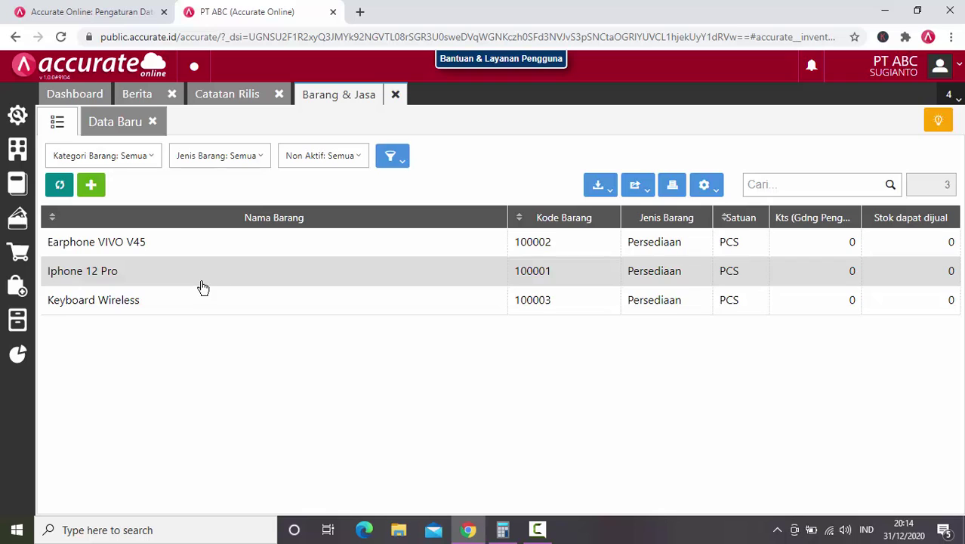
Check that Iphone 12 Pro has zero opening stock in its Saldo tab.
click(202, 286)
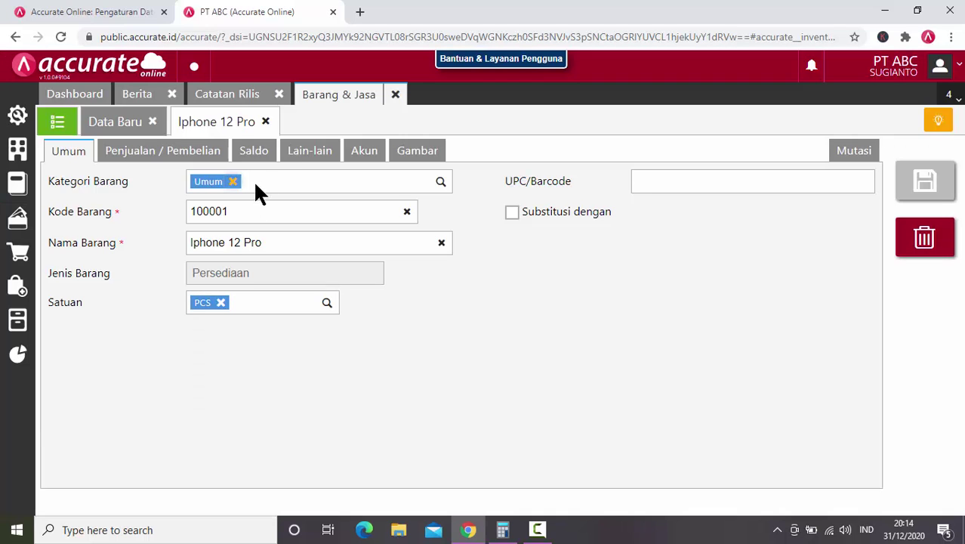
click(257, 154)
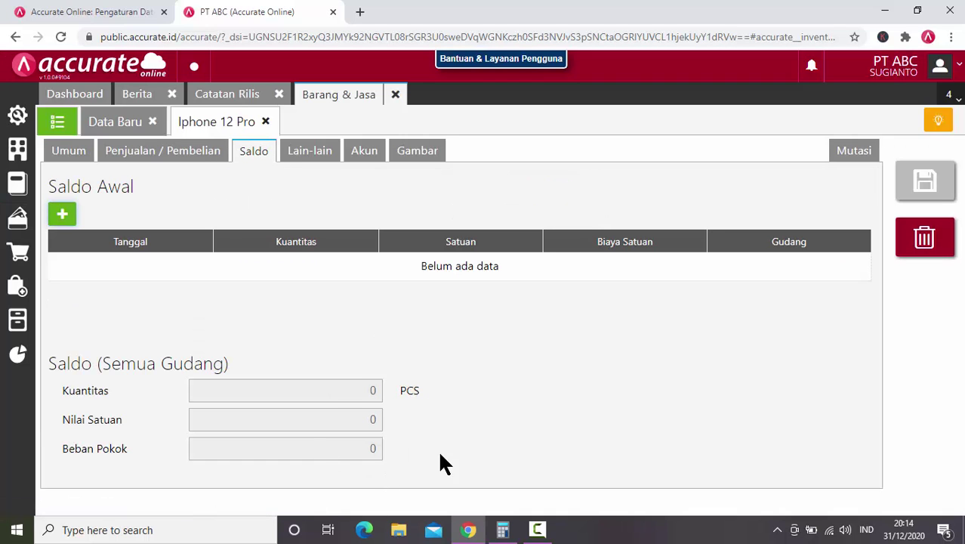
double_click(373, 419)
click(112, 124)
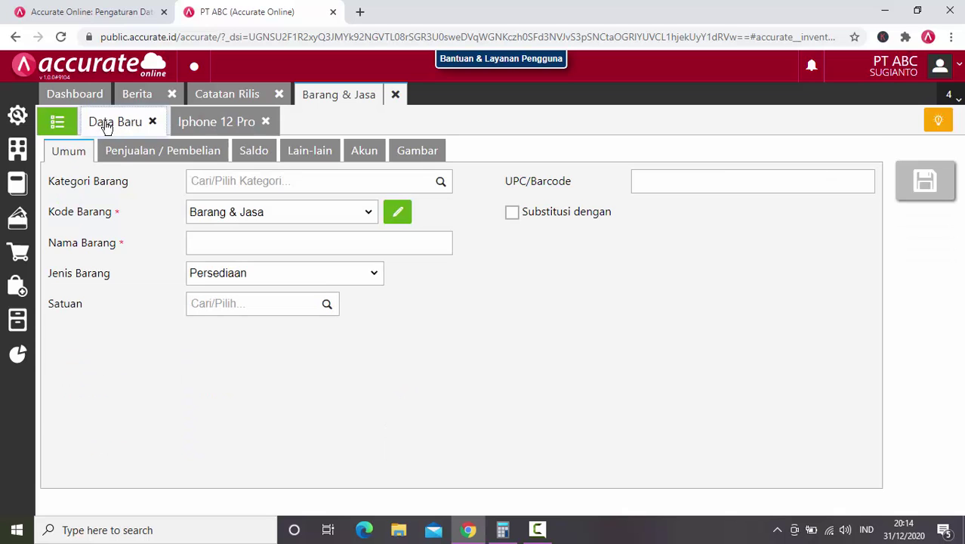
click(57, 122)
Check that Keyboard Wireless has zero opening stock, then close the item.
click(199, 309)
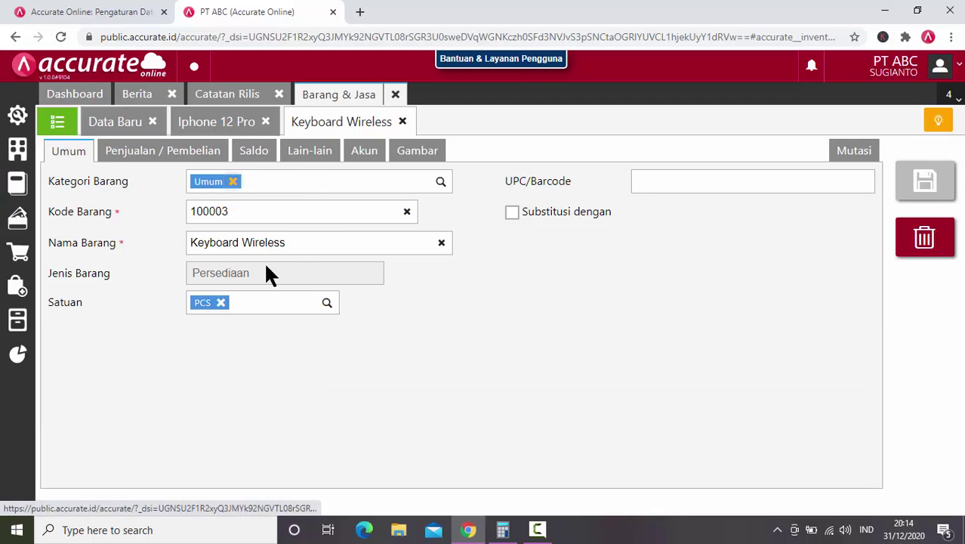
drag(283, 242, 219, 210)
click(255, 155)
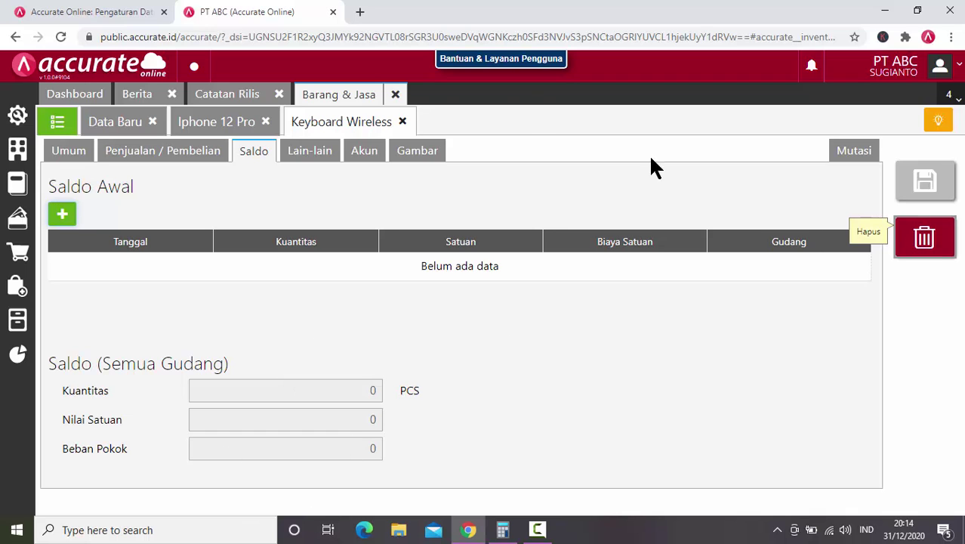
click(402, 122)
Close the Barang & Jasa, Catatan Rilis and Berita tabs and reopen the goods list.
click(396, 95)
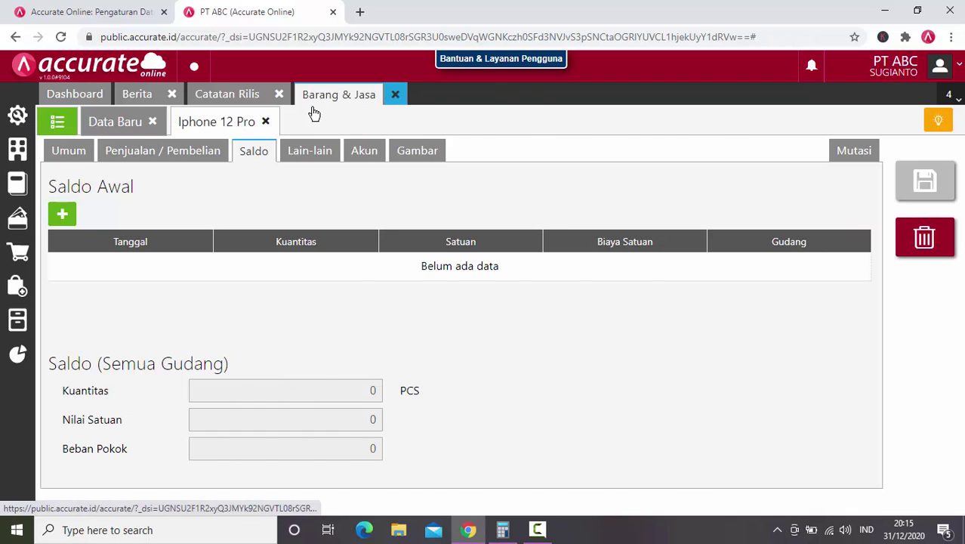
click(279, 96)
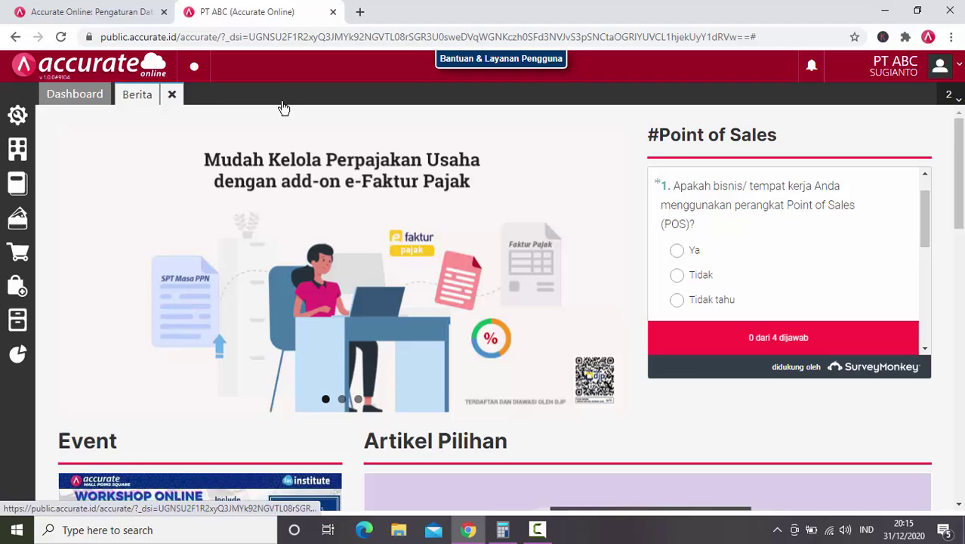
click(172, 94)
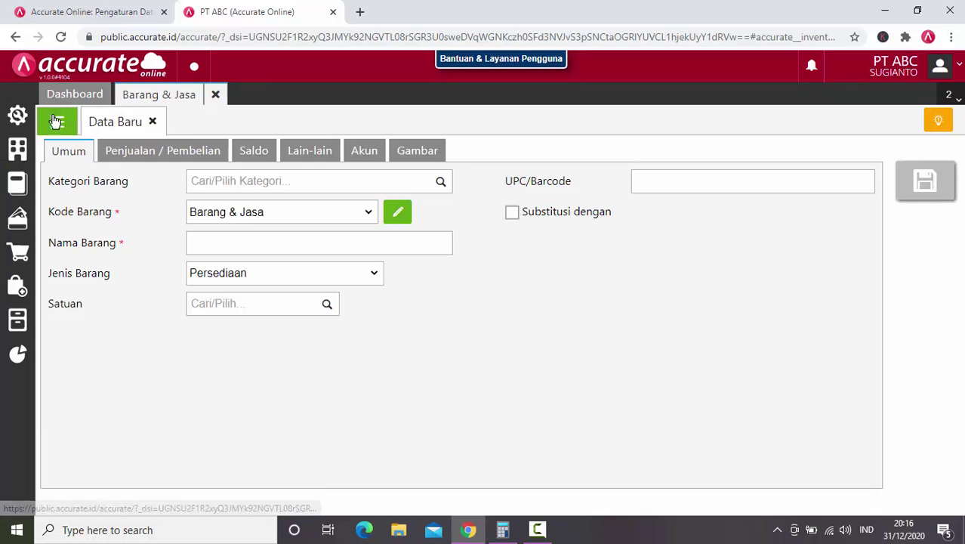
click(56, 130)
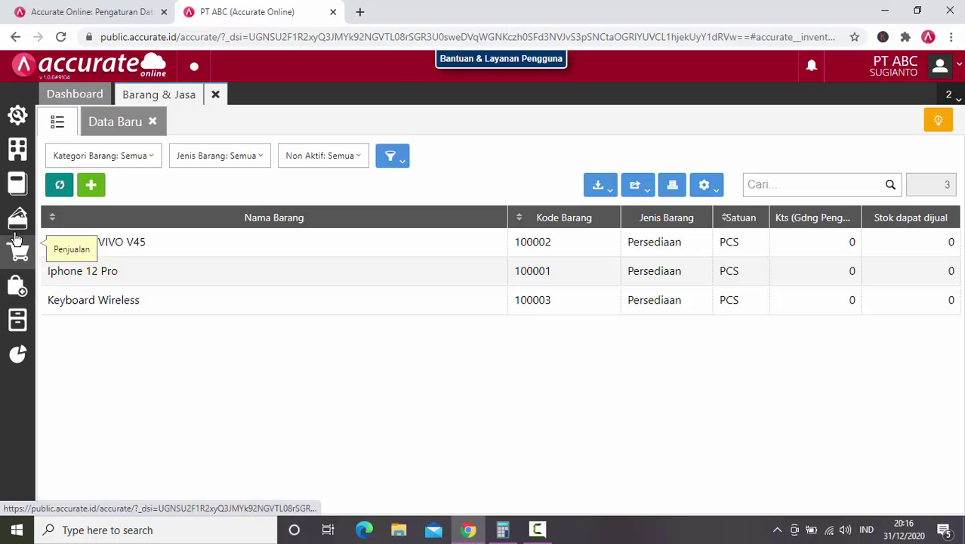
Start a new Faktur Pembelian from Pemasok Umum and enter the supplier's invoice number.
click(7, 292)
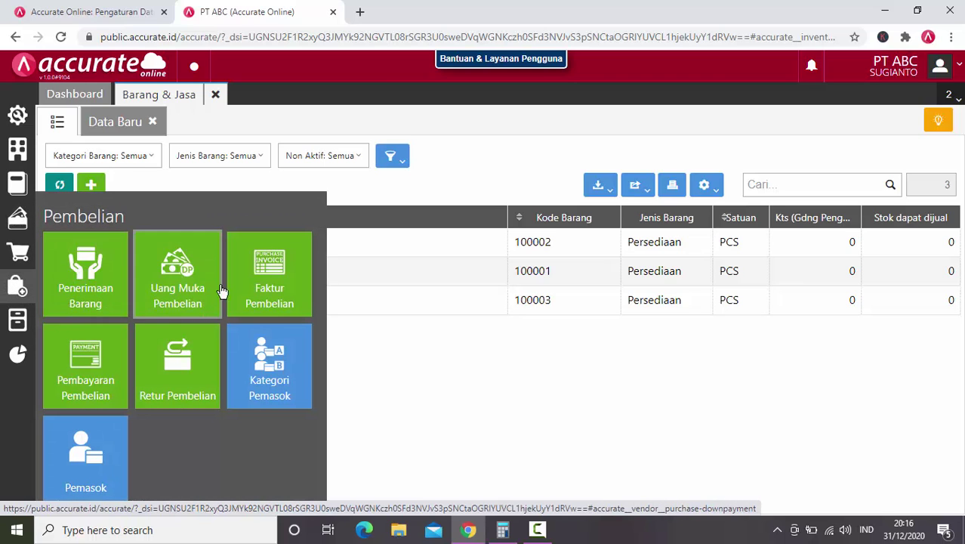
click(270, 284)
click(442, 150)
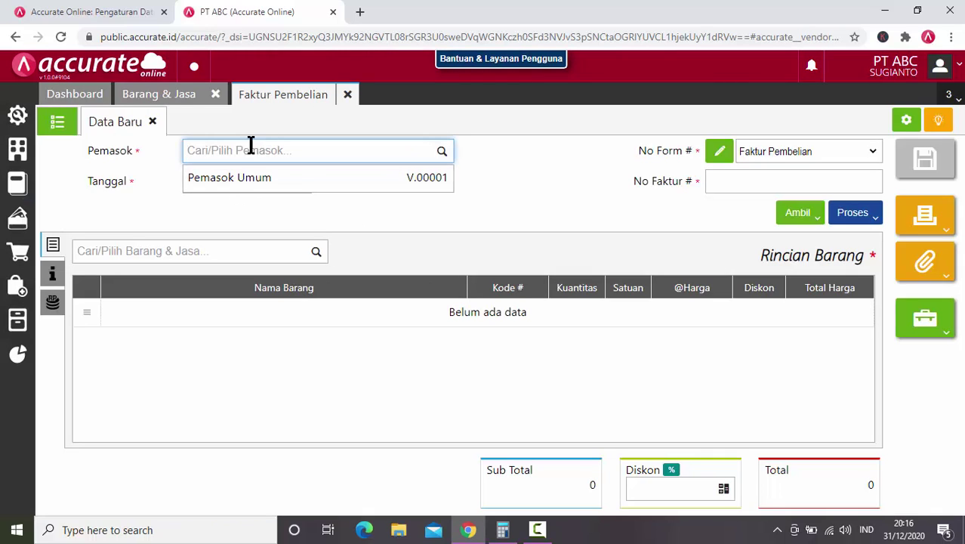
click(249, 178)
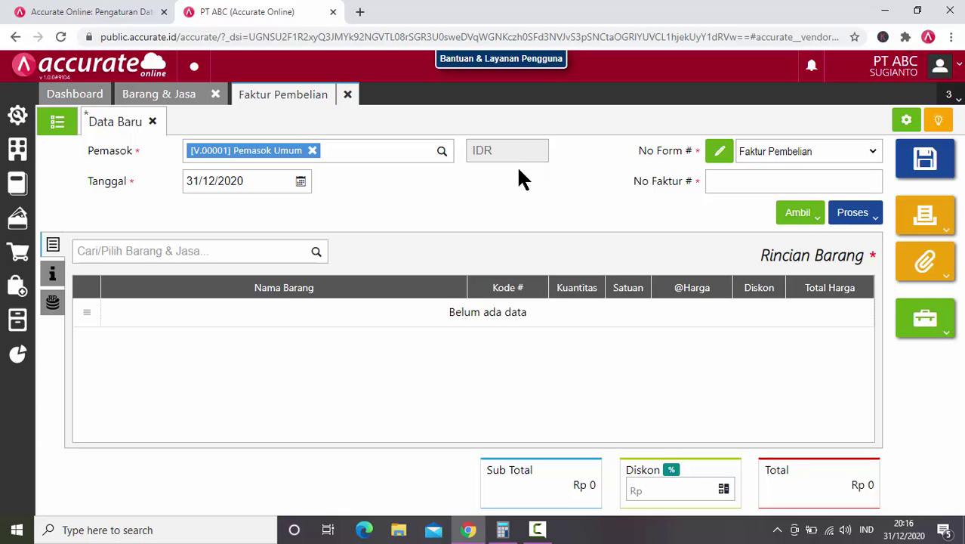
click(755, 183)
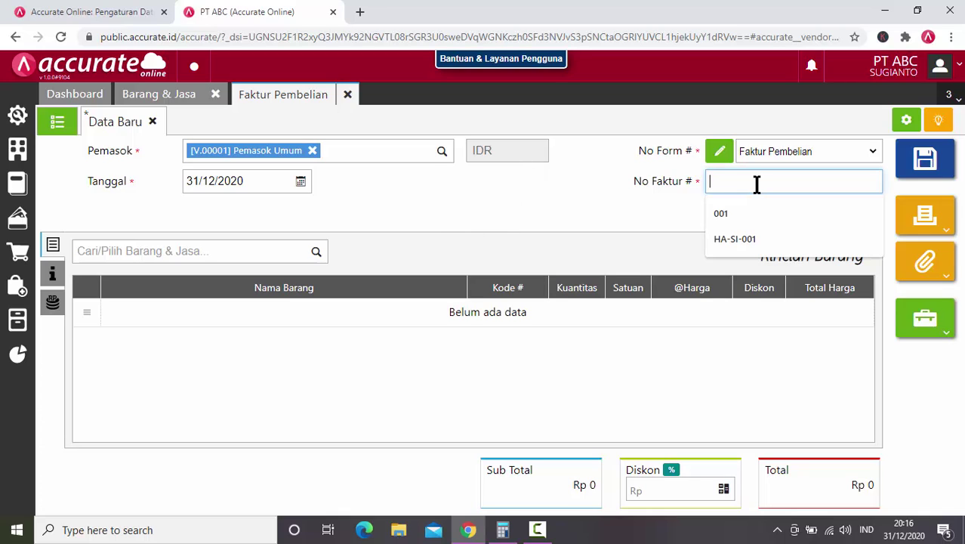
text(68676767676)
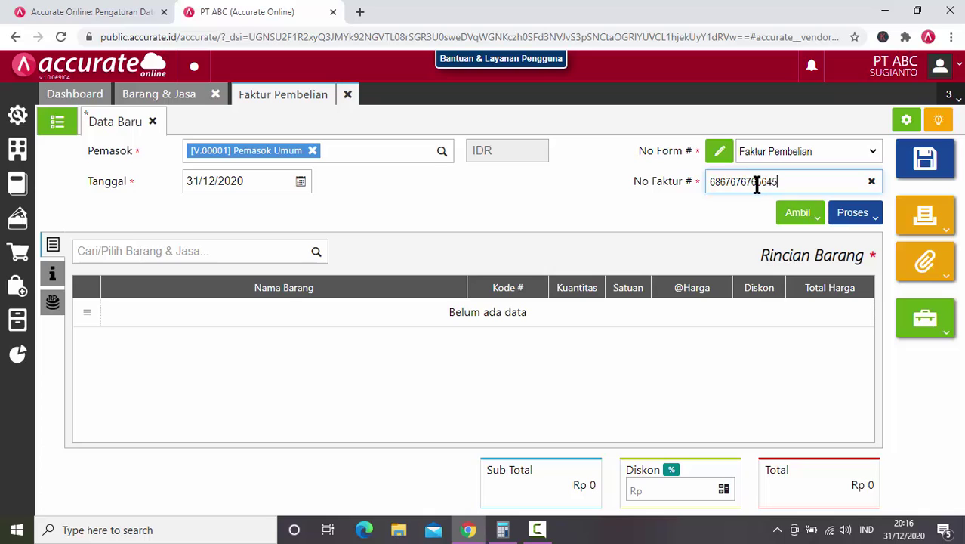
Add Iphone 12 Pro to the invoice: quantity 50 at 18.000.000 each.
click(316, 250)
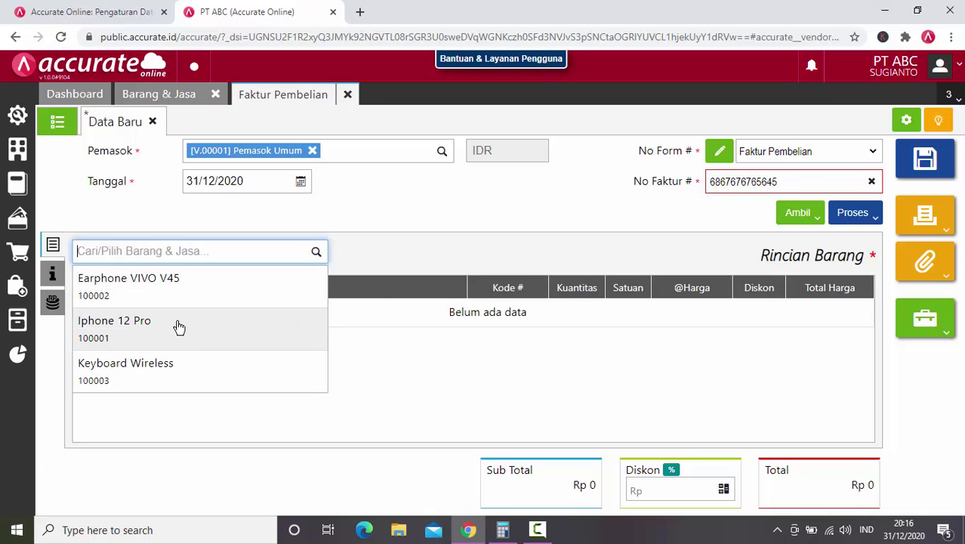
click(179, 326)
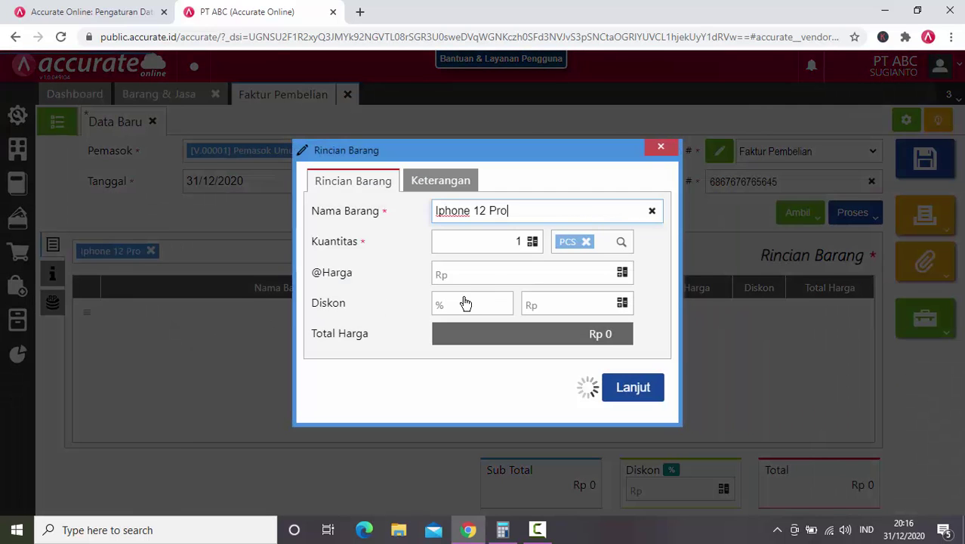
click(488, 247)
text(5)
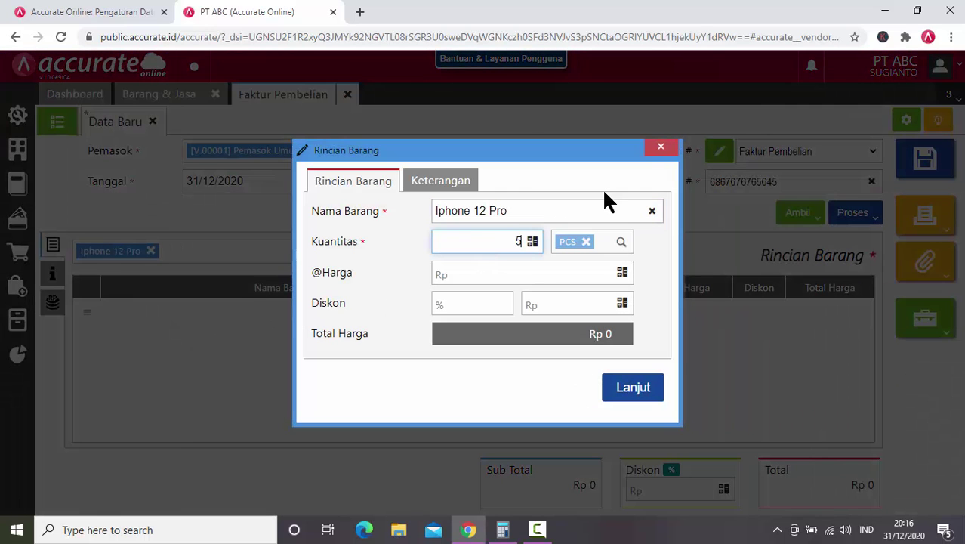
text(0)
click(554, 274)
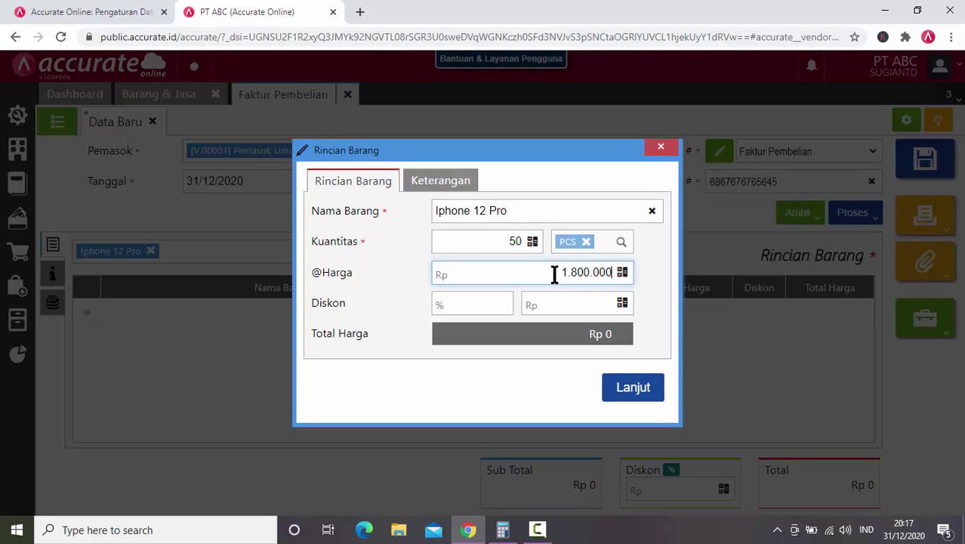
click(540, 331)
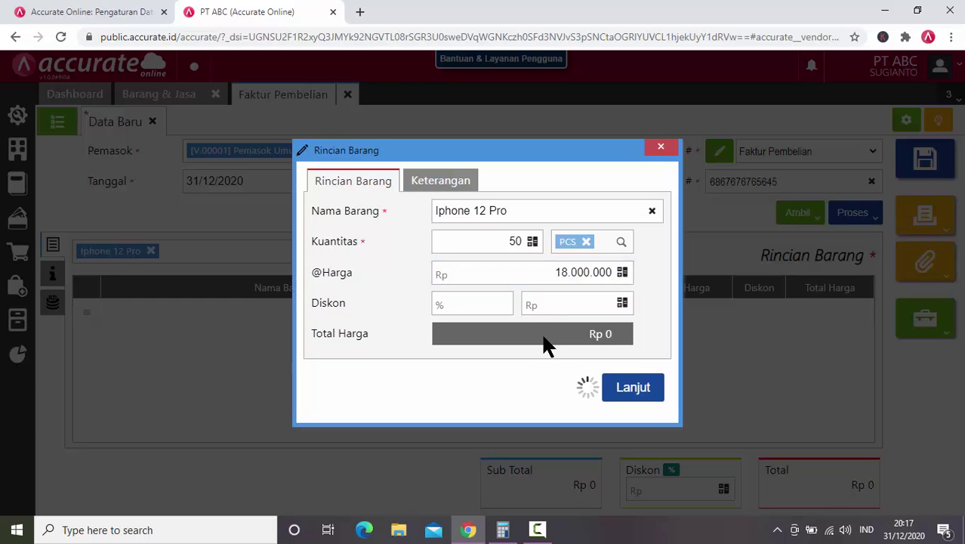
click(636, 399)
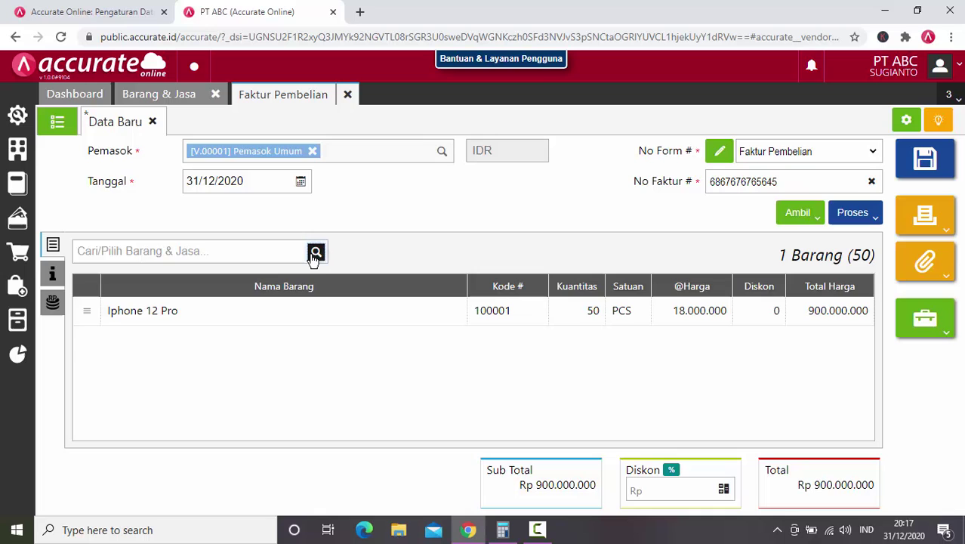
Add Earphone VIVO V45 to the invoice: quantity 100 at 75.000 each.
click(314, 257)
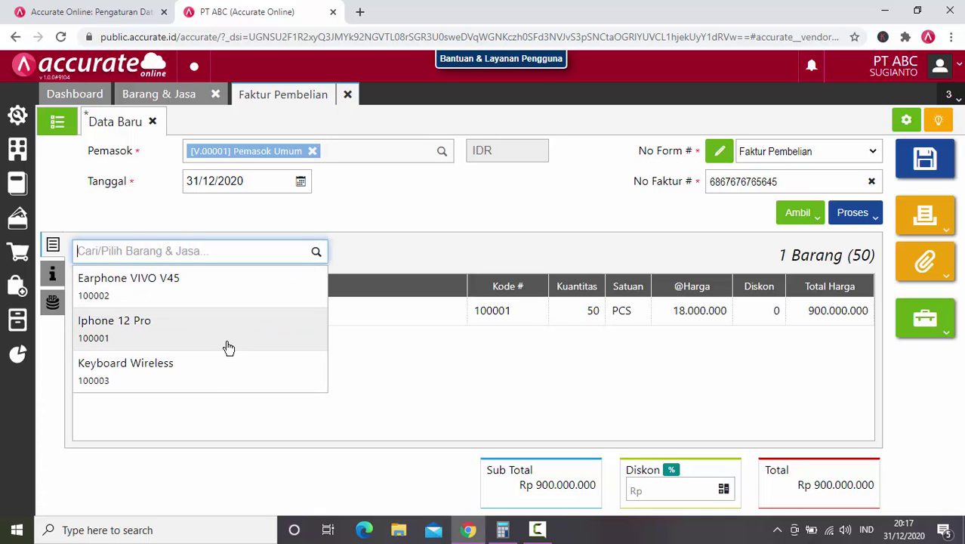
click(209, 297)
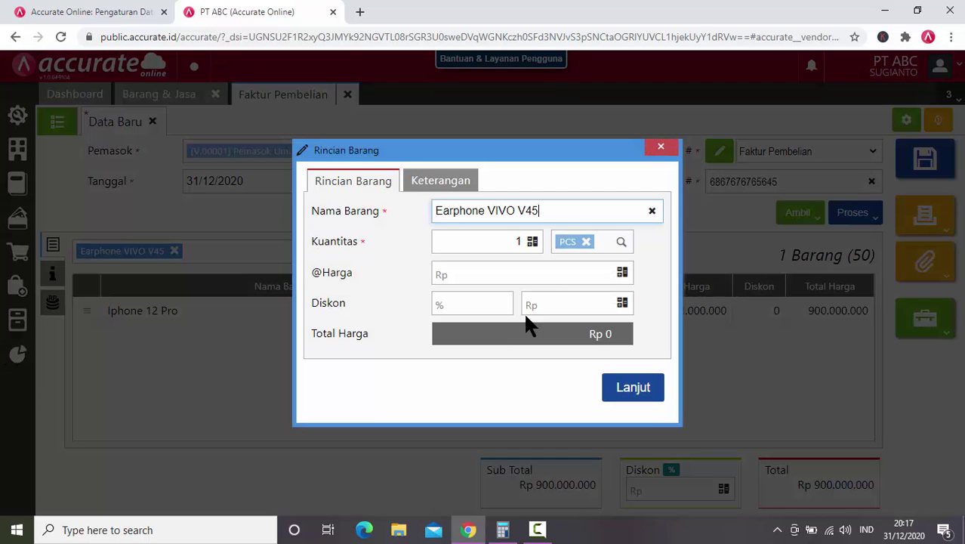
click(501, 241)
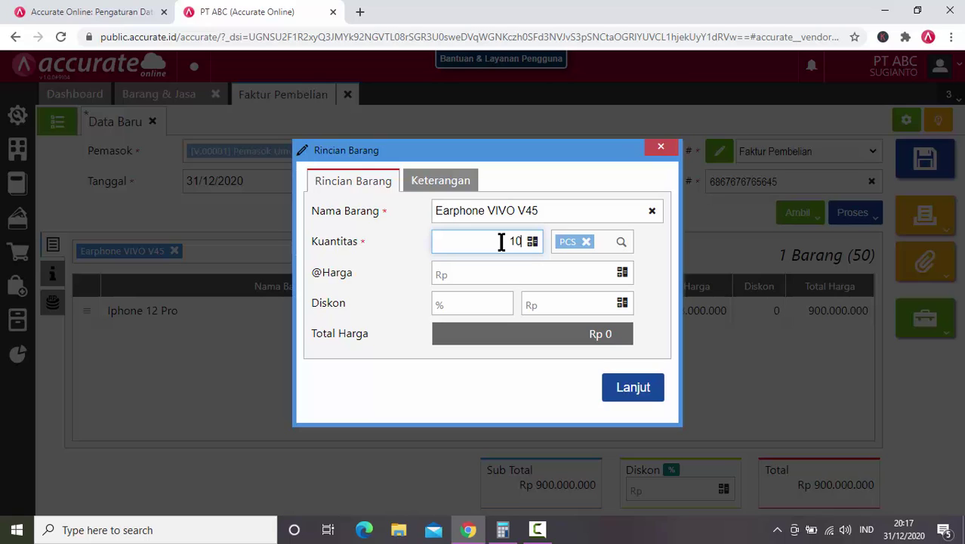
click(496, 267)
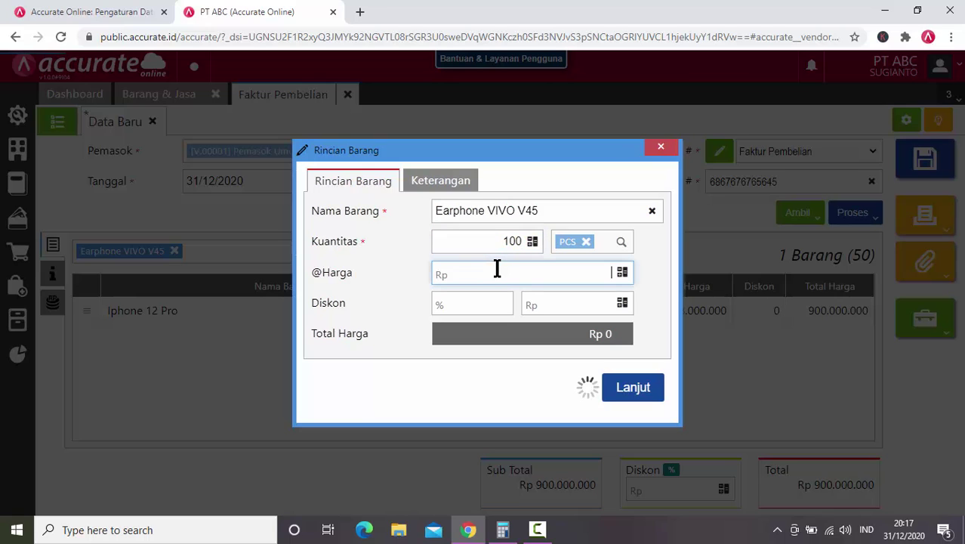
text(75)
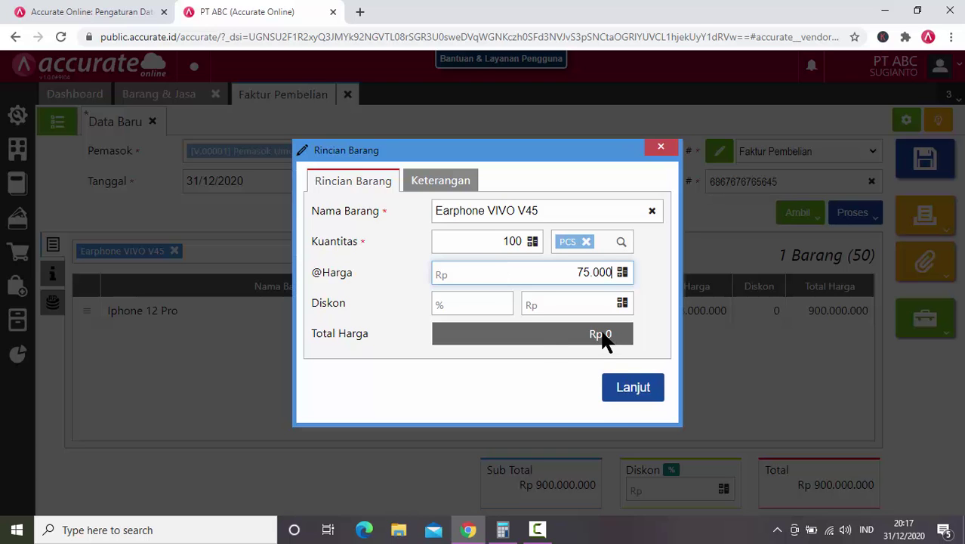
click(634, 387)
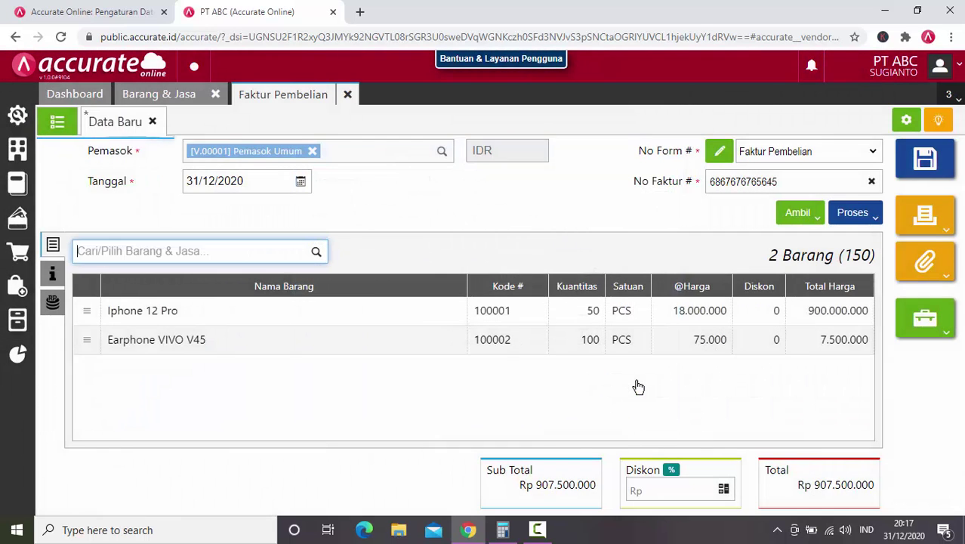
Add Keyboard Wireless, 25 PCS at 250.000 each, as the third invoice line.
text(wire)
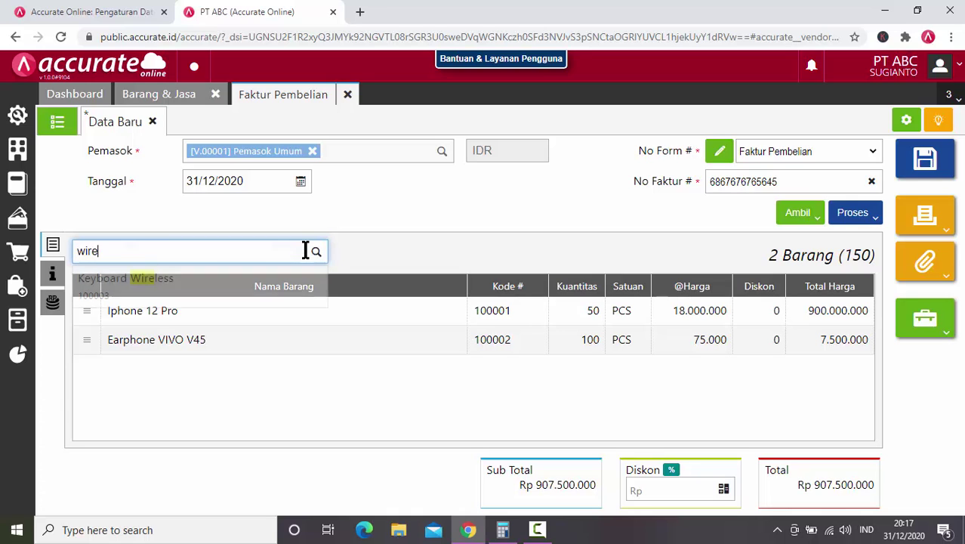
click(177, 300)
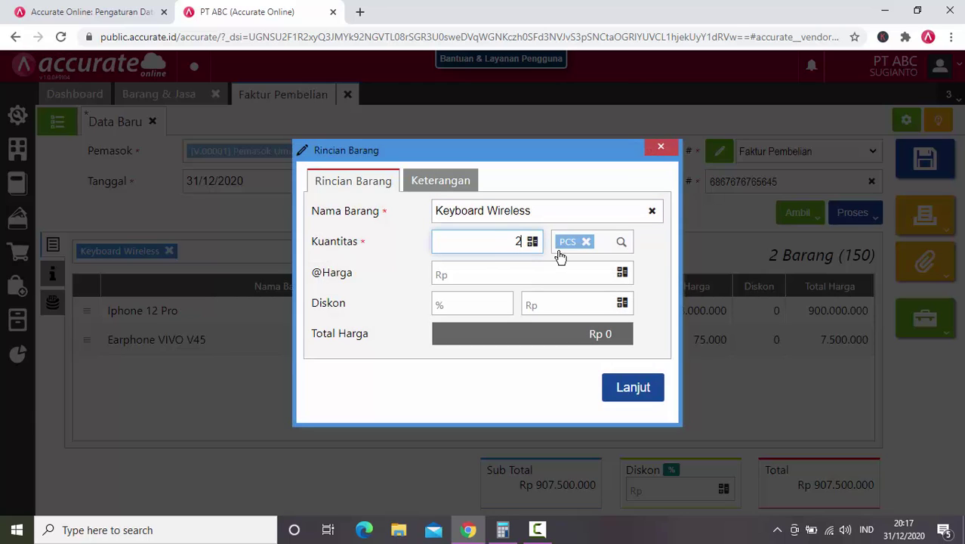
click(571, 277)
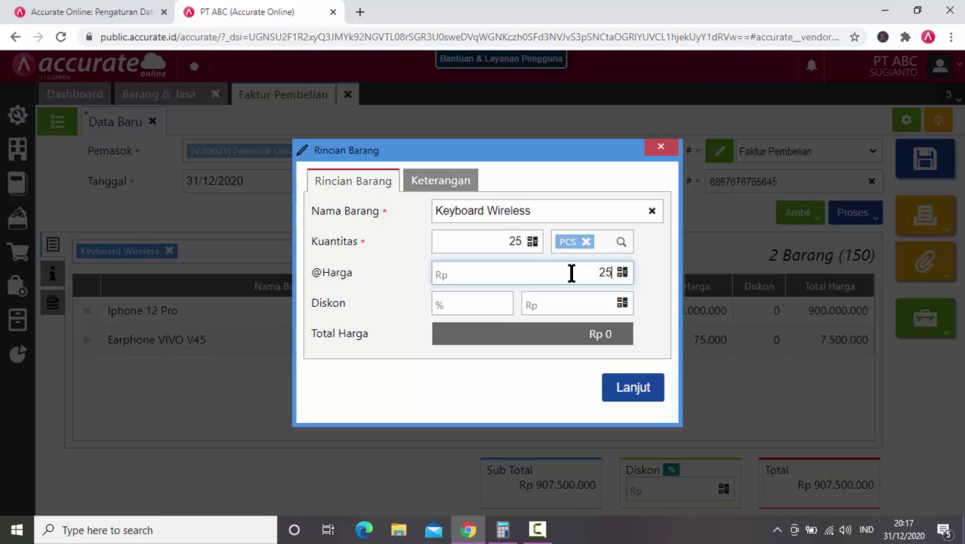
text(25.000)
click(597, 336)
click(646, 396)
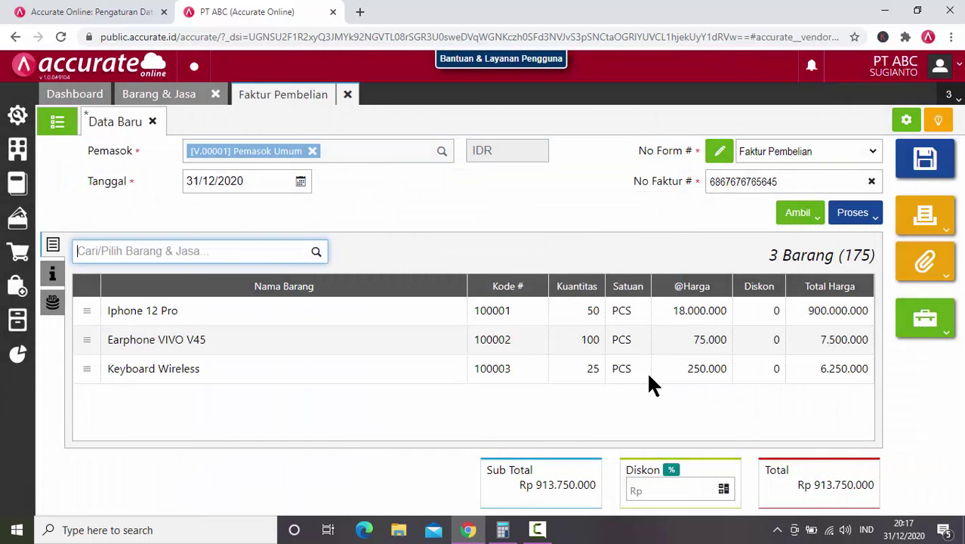
Under Biaya Lainnya, add Bea Masuk for Rp 12.000.000 with Alokasi ke Barang ticked.
click(52, 303)
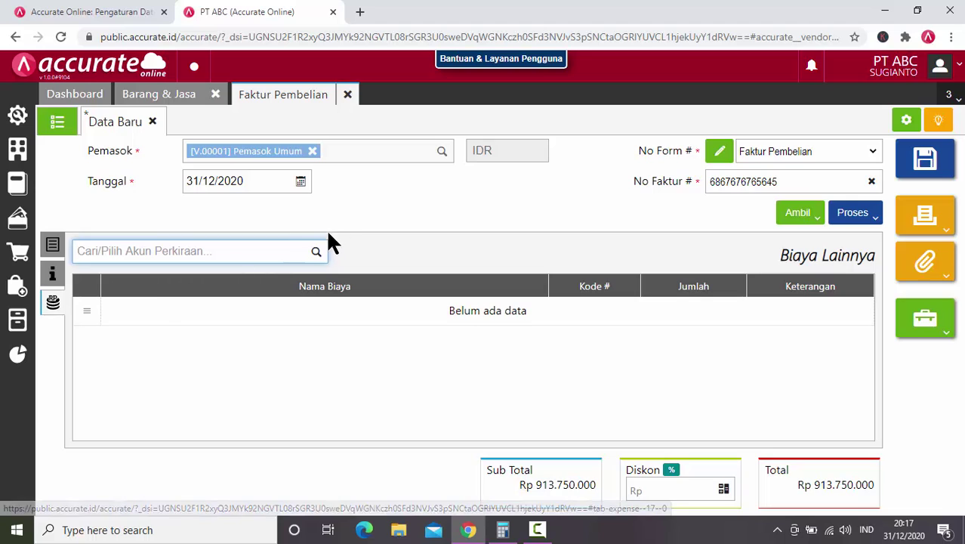
text(bea)
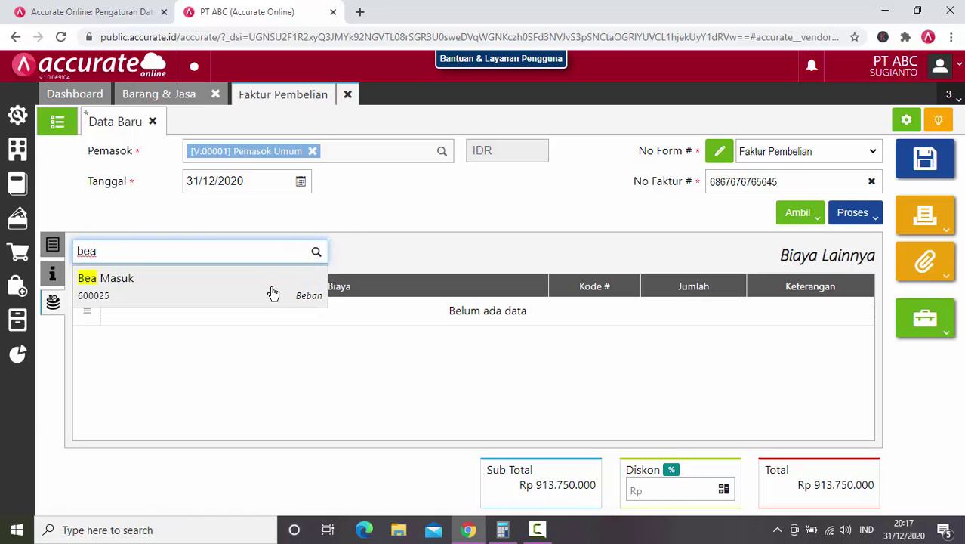
click(272, 293)
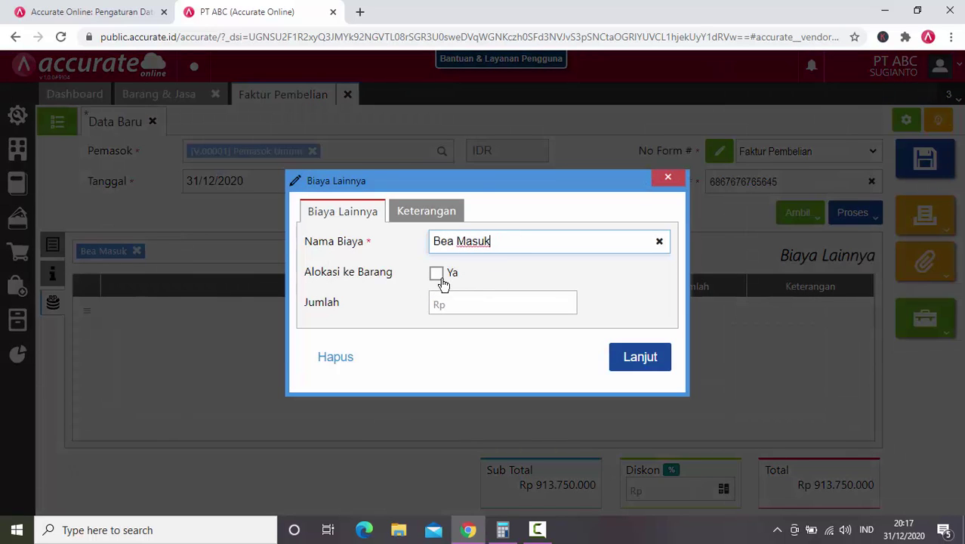
click(442, 281)
click(465, 301)
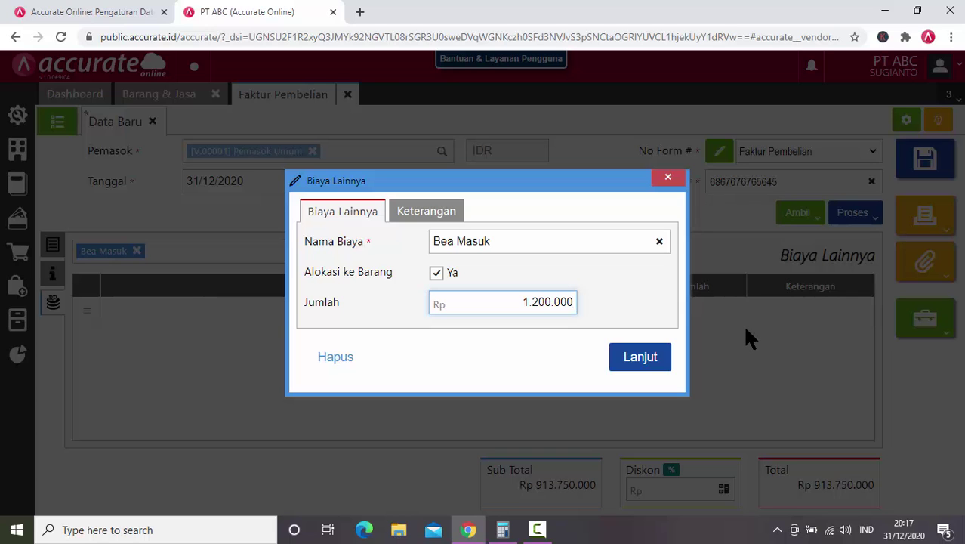
click(667, 363)
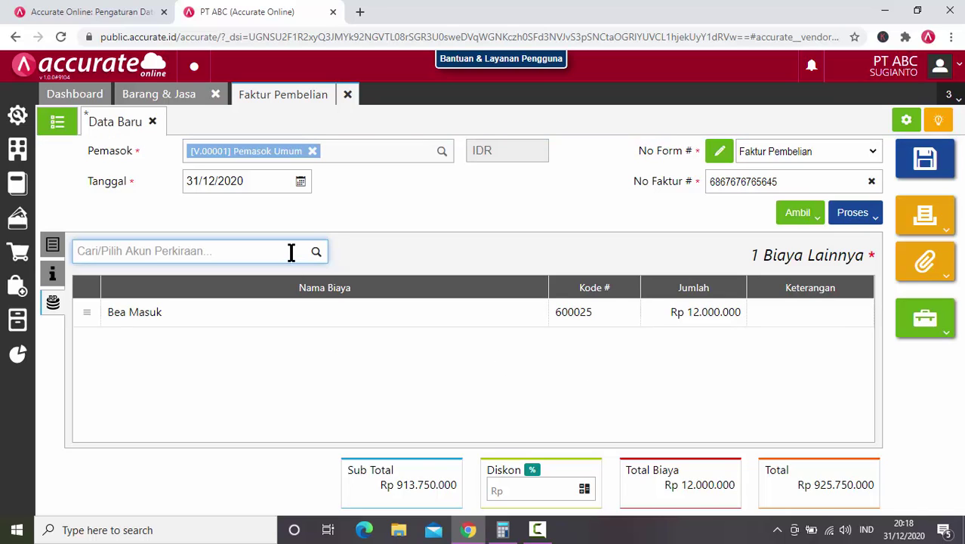
Add Biaya Ekspedisi (Beban Angkut Pembelian) for 5.750.000 with Alokasi ke Barang ticked.
text(eks)
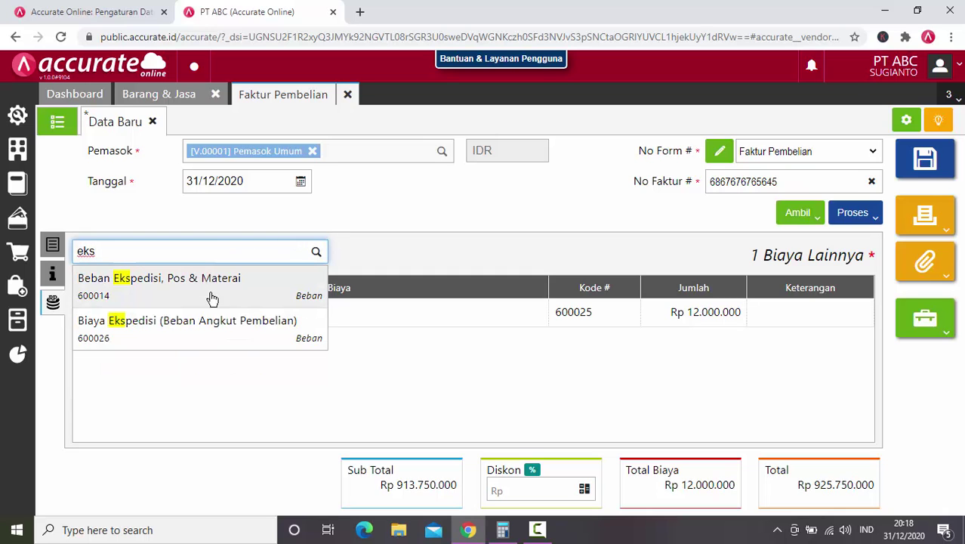
click(199, 335)
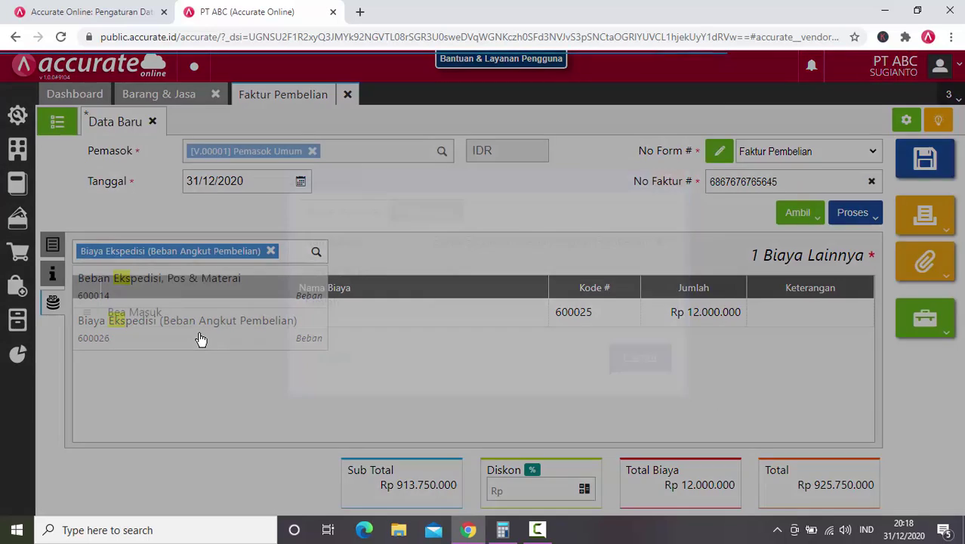
click(436, 272)
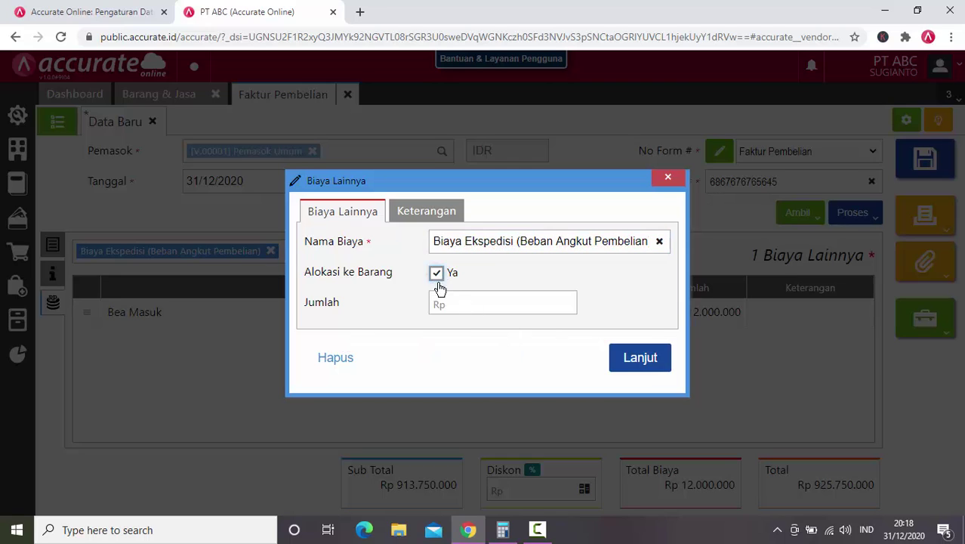
click(468, 301)
text(5)
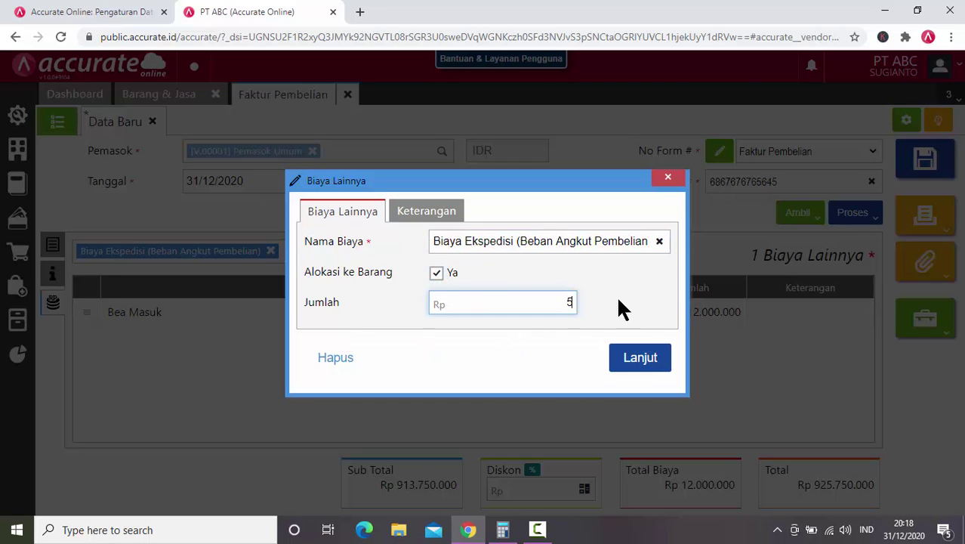
text(.750.000)
click(632, 367)
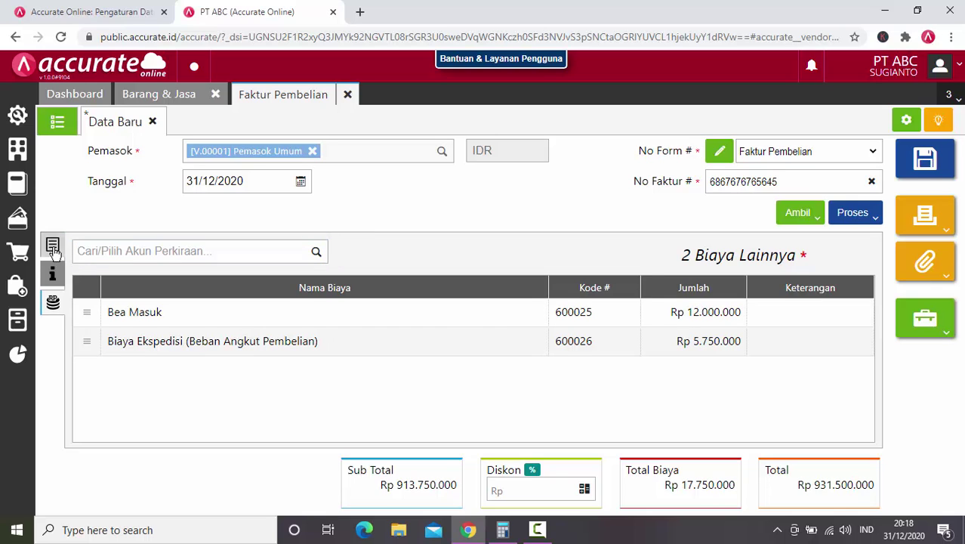
Review the item lines and other costs, then save the invoice as PI.2020.12.00002.
click(52, 244)
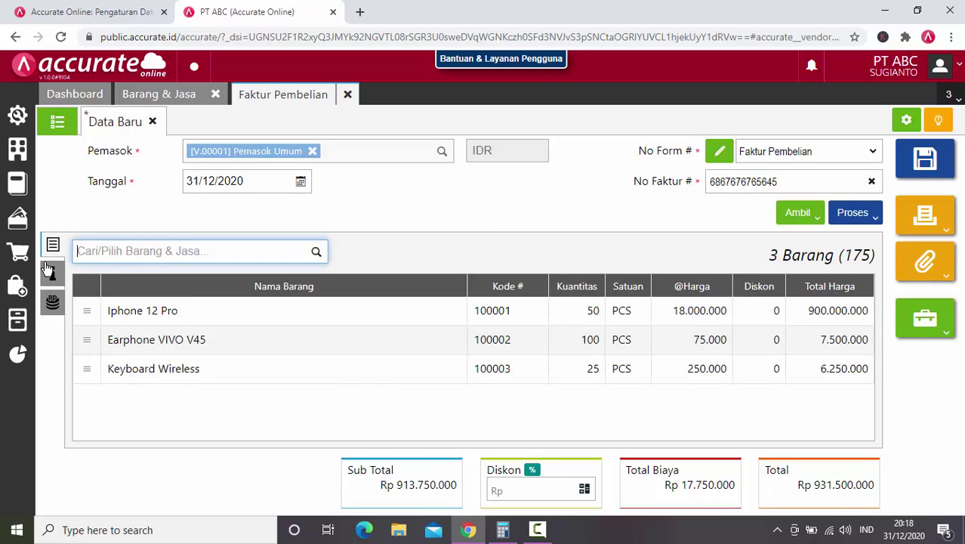
click(53, 302)
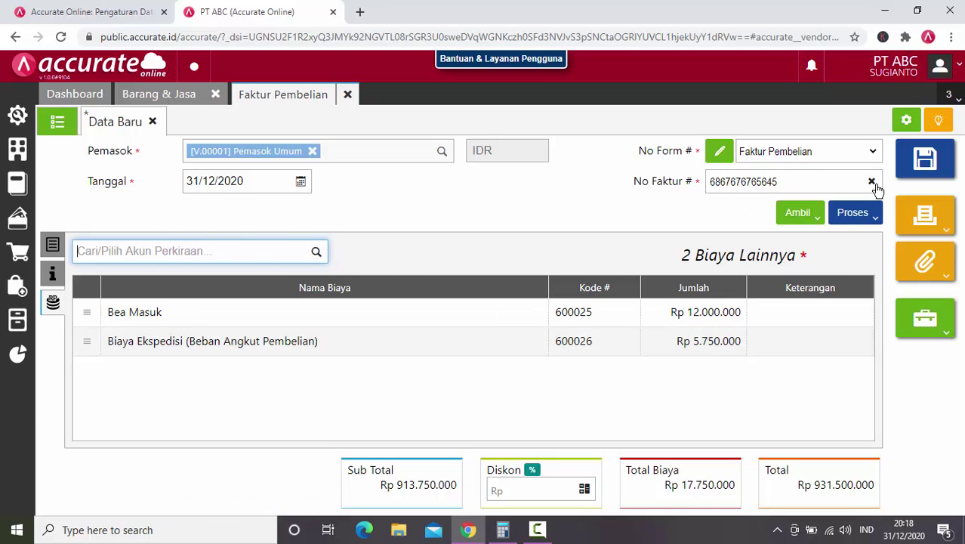
click(53, 244)
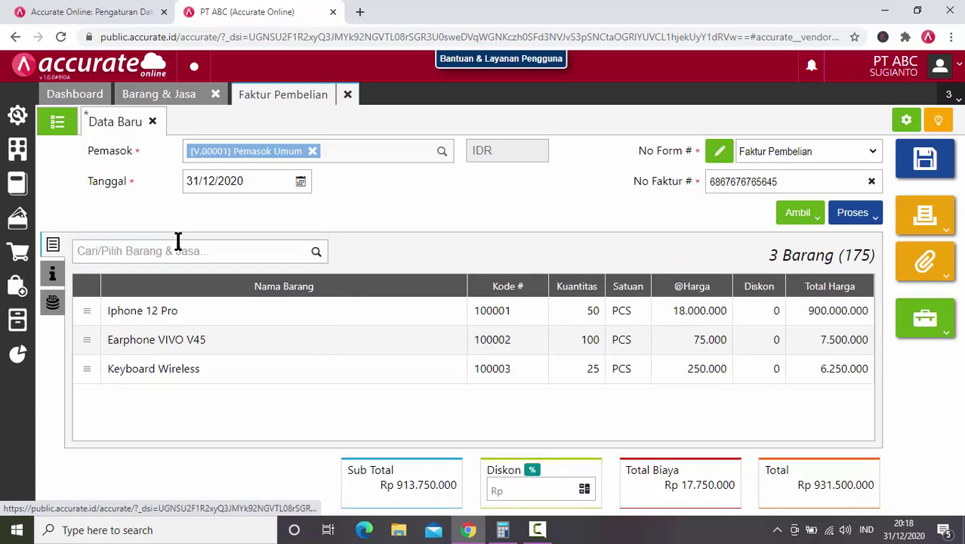
click(928, 159)
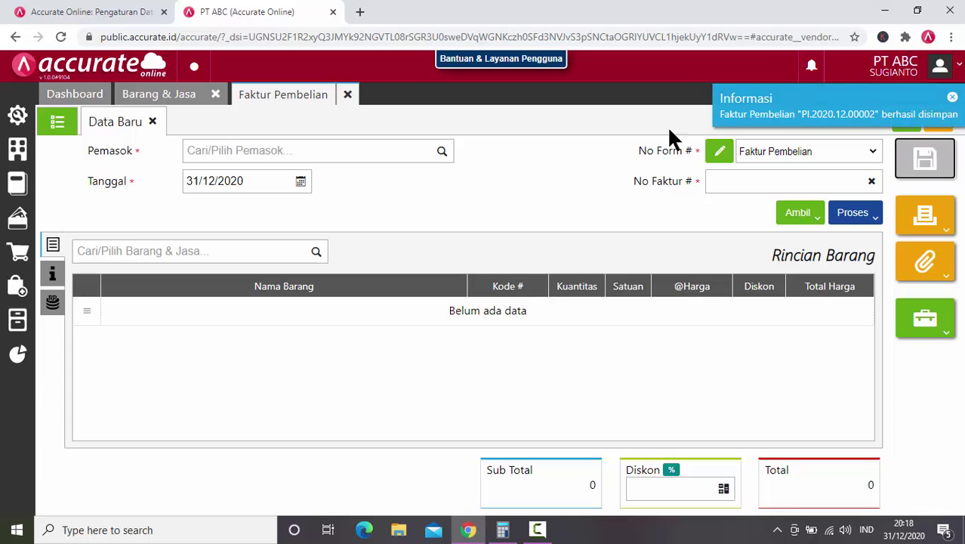
click(172, 95)
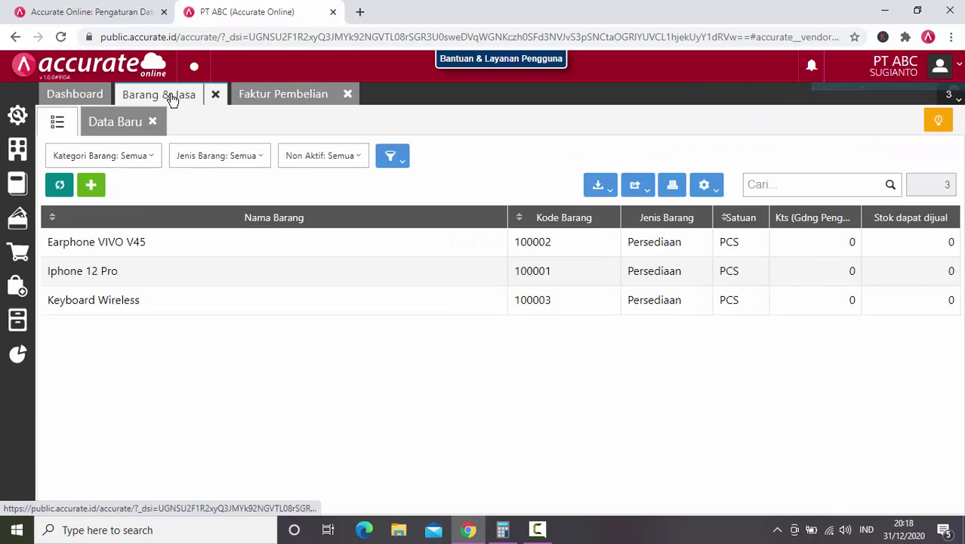
Refresh the item list and check Iphone 12 Pro's updated stock balance.
click(60, 185)
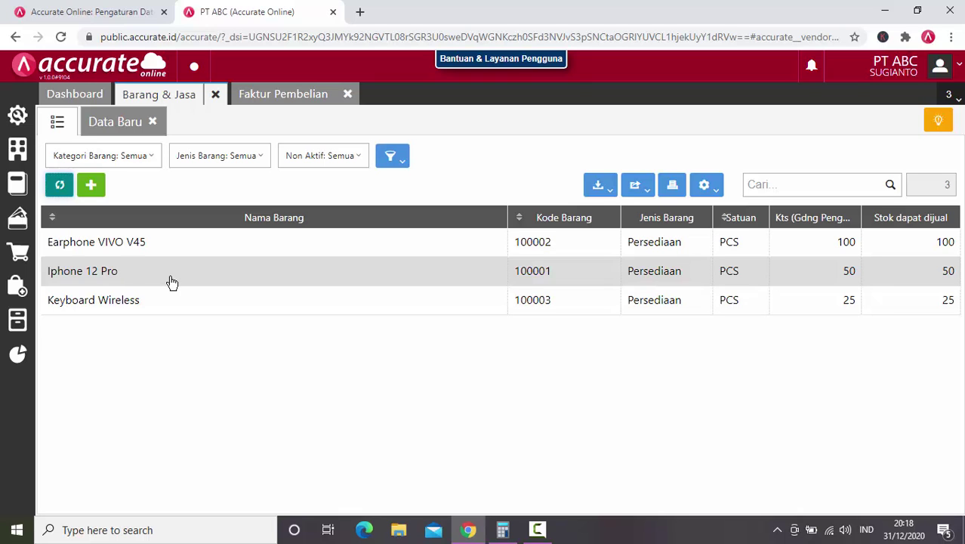
click(172, 282)
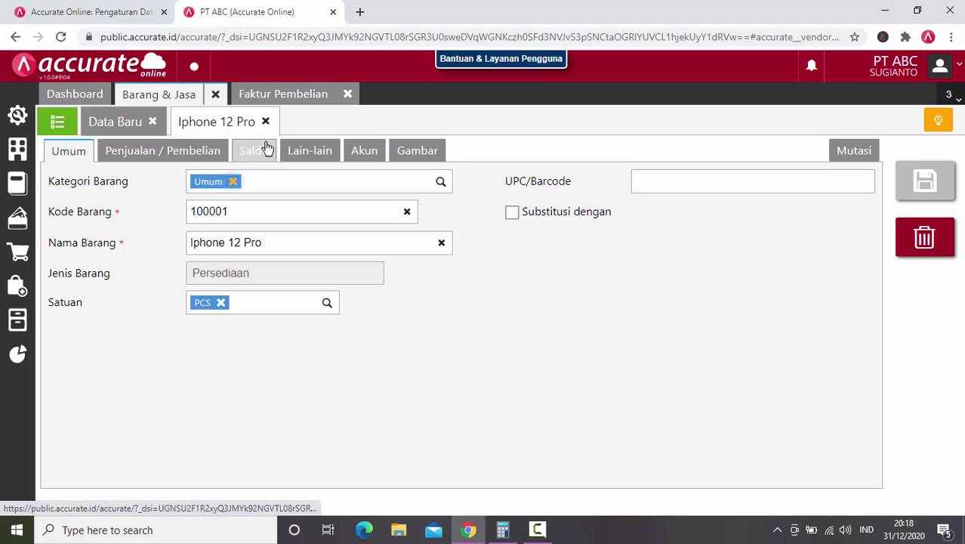
click(266, 148)
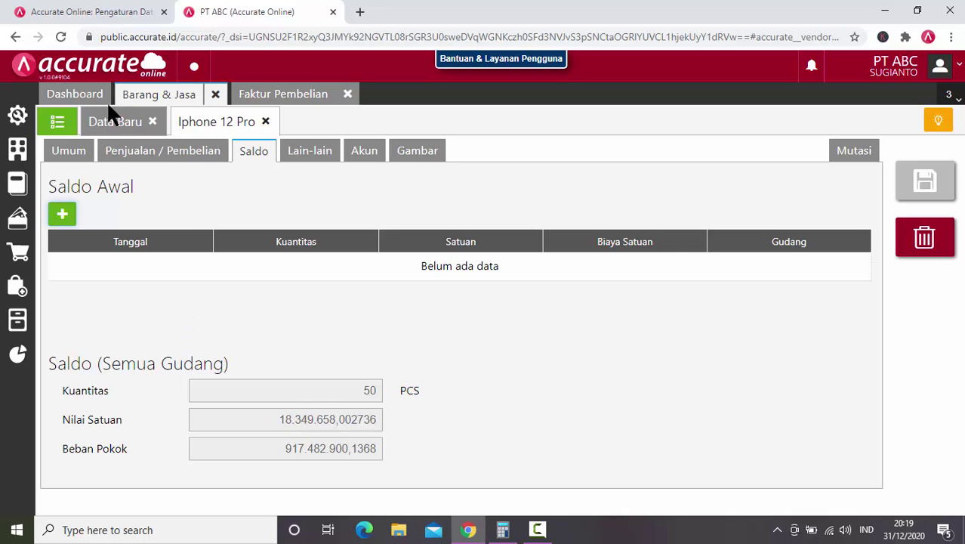
click(58, 121)
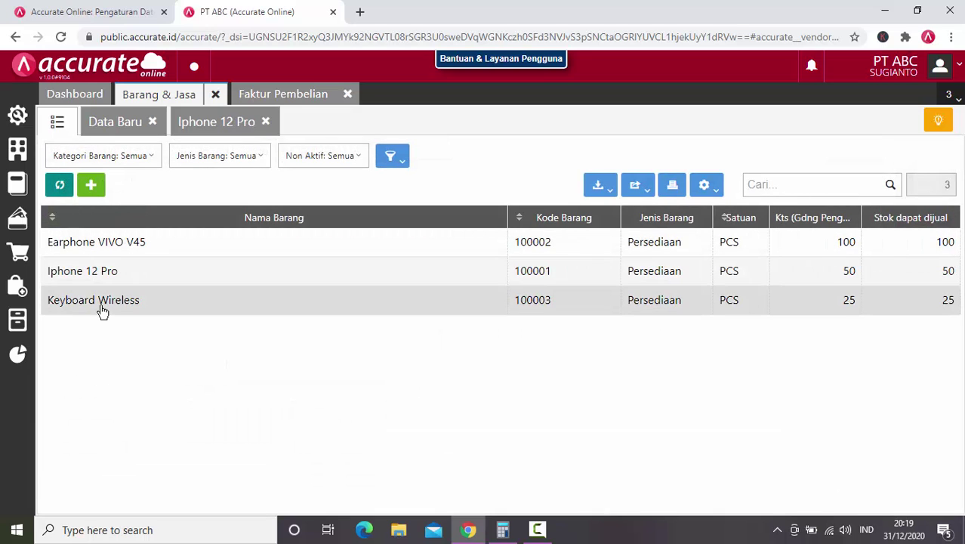
Check Keyboard Wireless's balance: 25 PCS at unit value 254.856,361149.
click(103, 312)
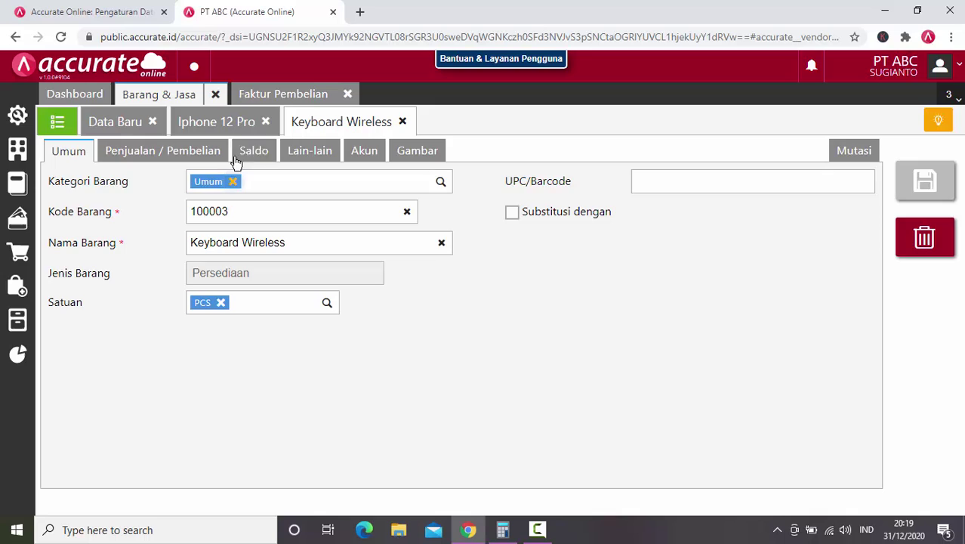
click(249, 152)
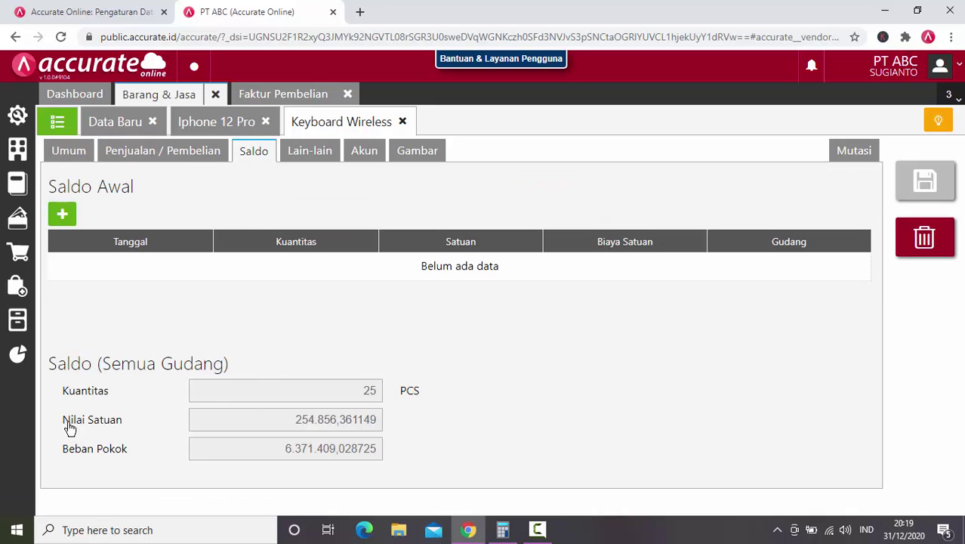
drag(65, 423, 119, 426)
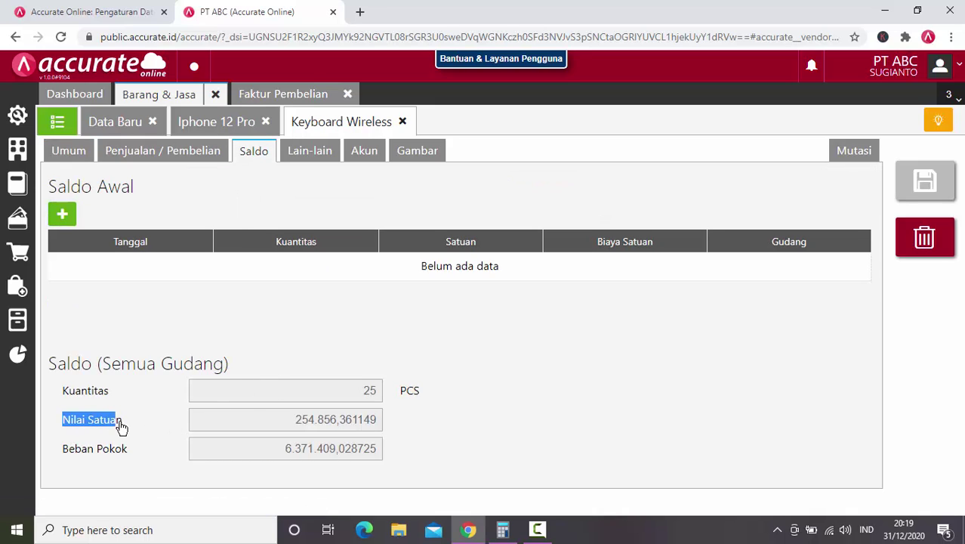
click(295, 424)
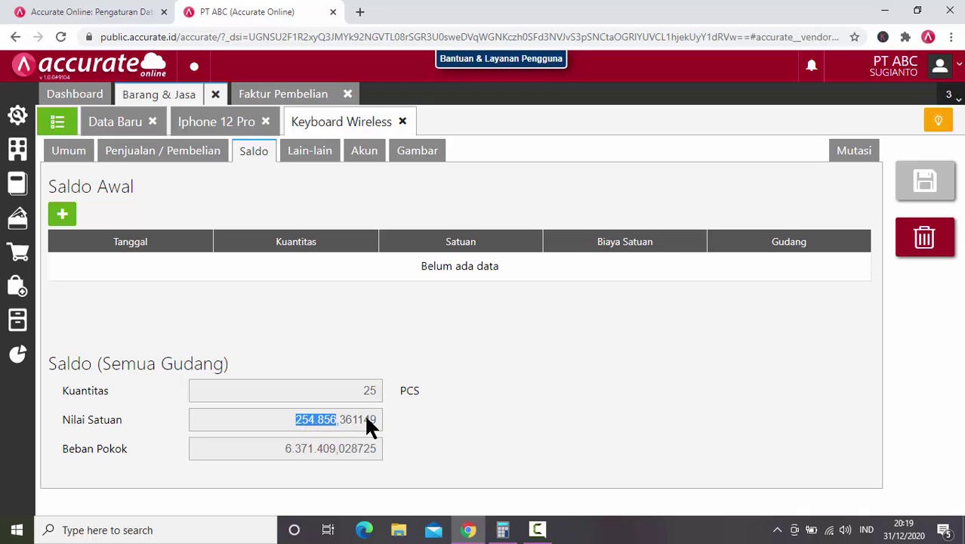
click(500, 390)
Close the Keyboard Wireless, Iphone 12 Pro and blank Data Baru item forms and show Daftar Laporan.
click(405, 122)
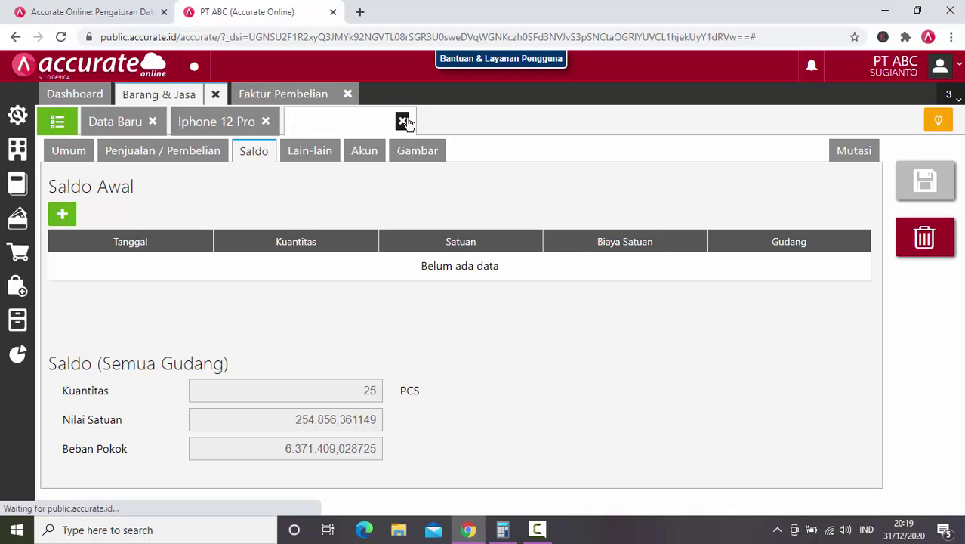
click(266, 122)
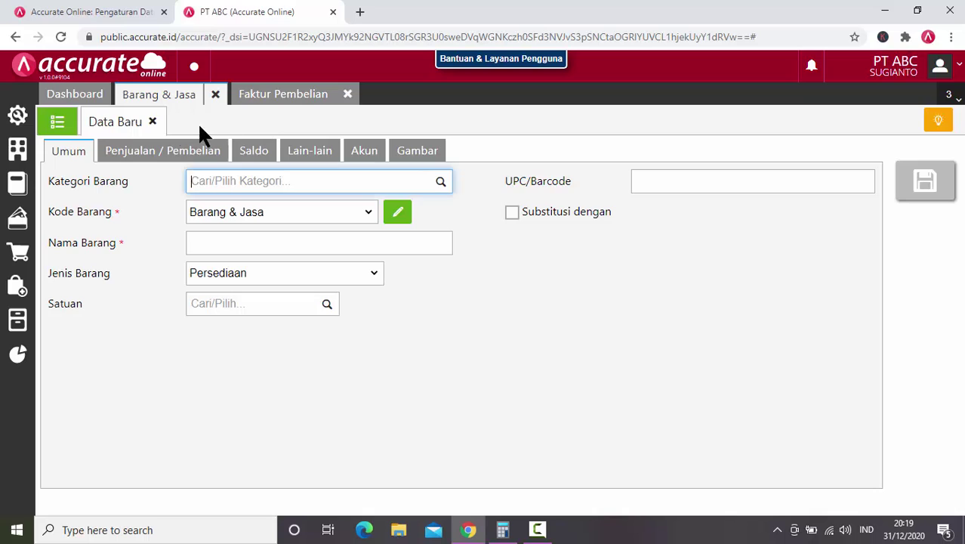
click(152, 122)
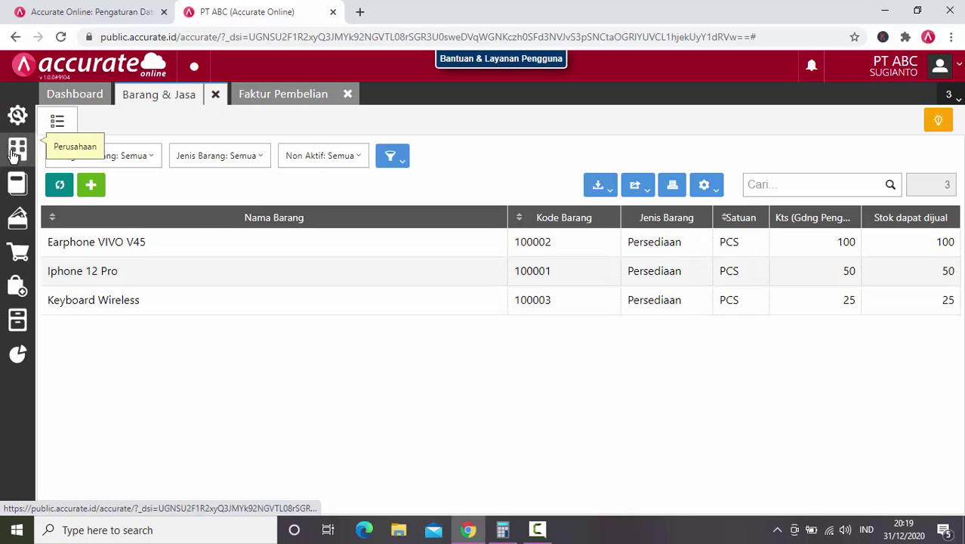
mouse_move(18, 361)
click(74, 422)
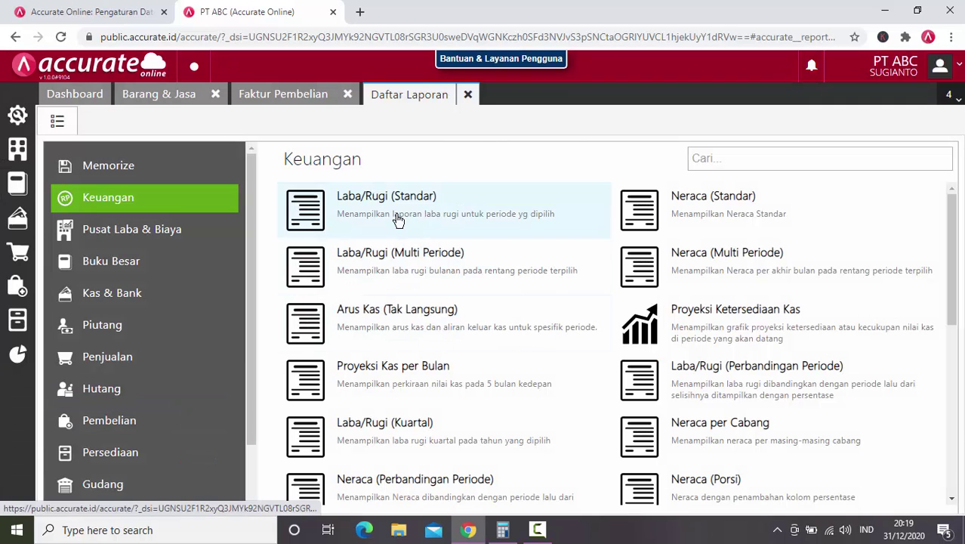
Display the Neraca (Induk Skontro) balance sheet as of 31/12/2020 and scroll through it.
drag(950, 293, 950, 352)
click(473, 393)
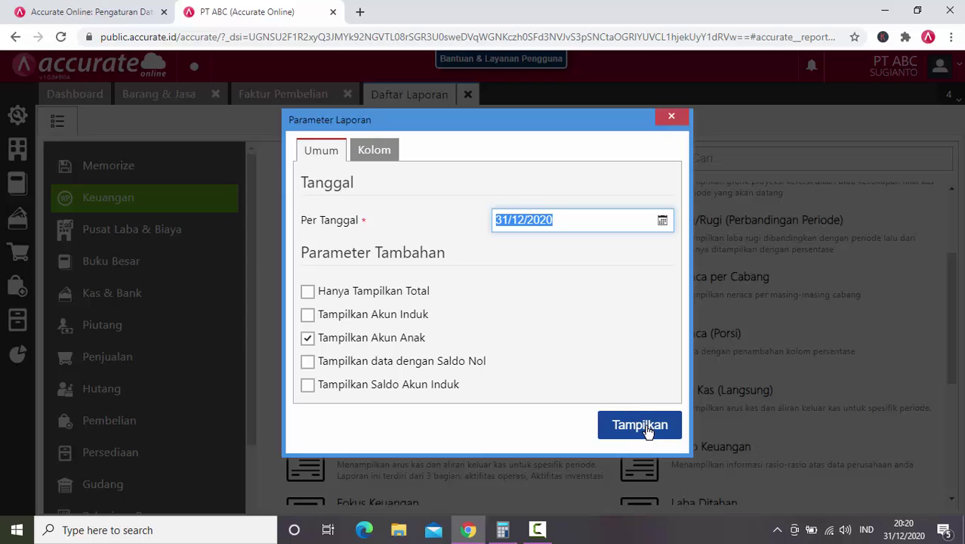
click(646, 426)
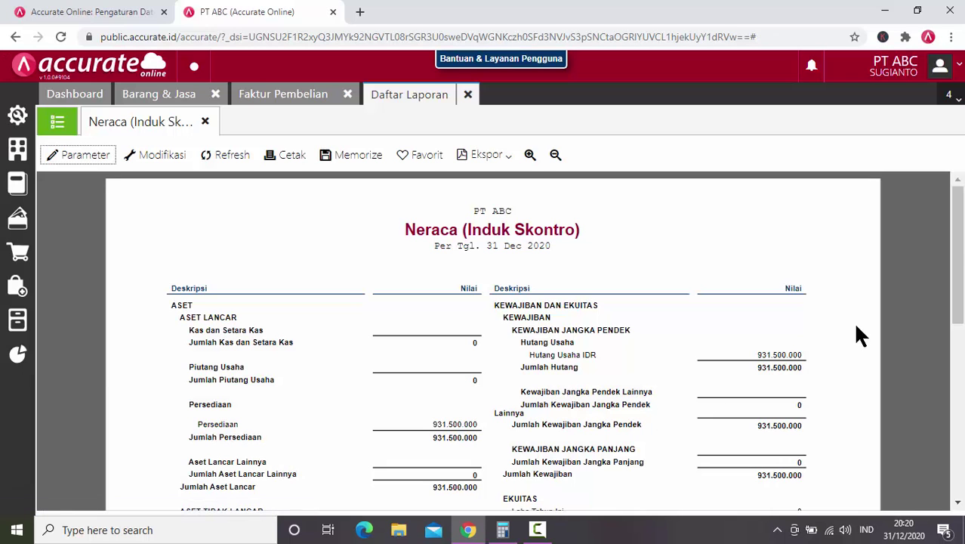
drag(957, 252, 959, 276)
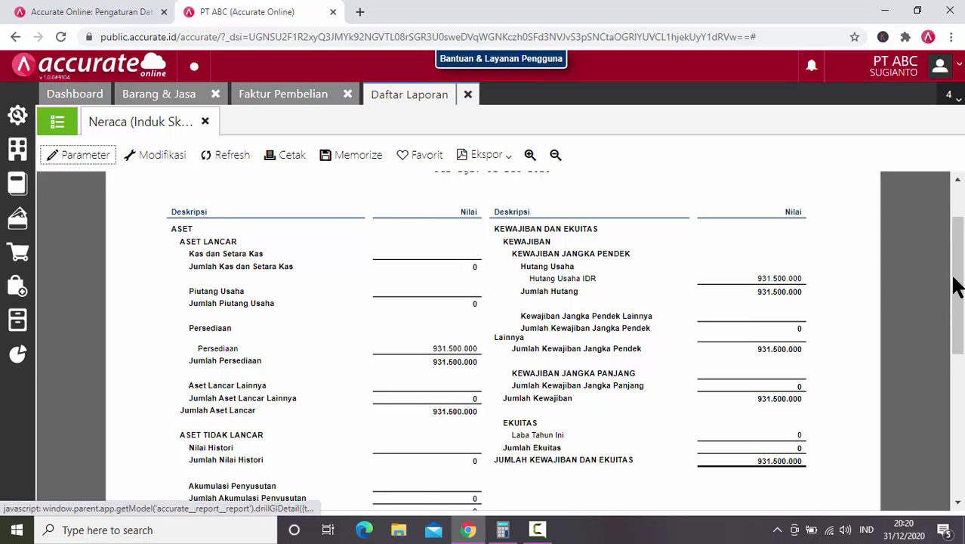
mouse_move(958, 287)
mouse_down()
mouse_move(957, 270)
mouse_move(959, 281)
mouse_up()
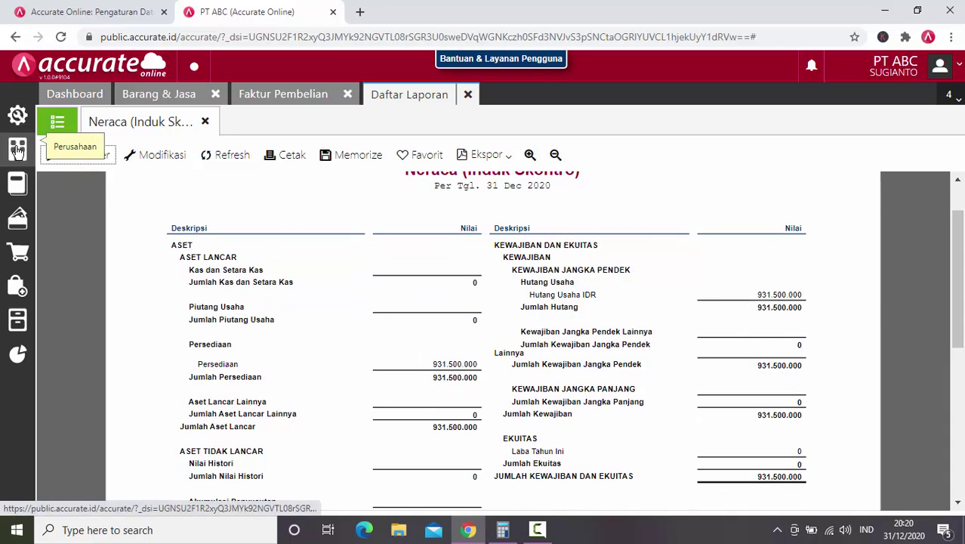
Open the Bank account from the full Akun Perkiraan list under Buku Besar.
click(16, 184)
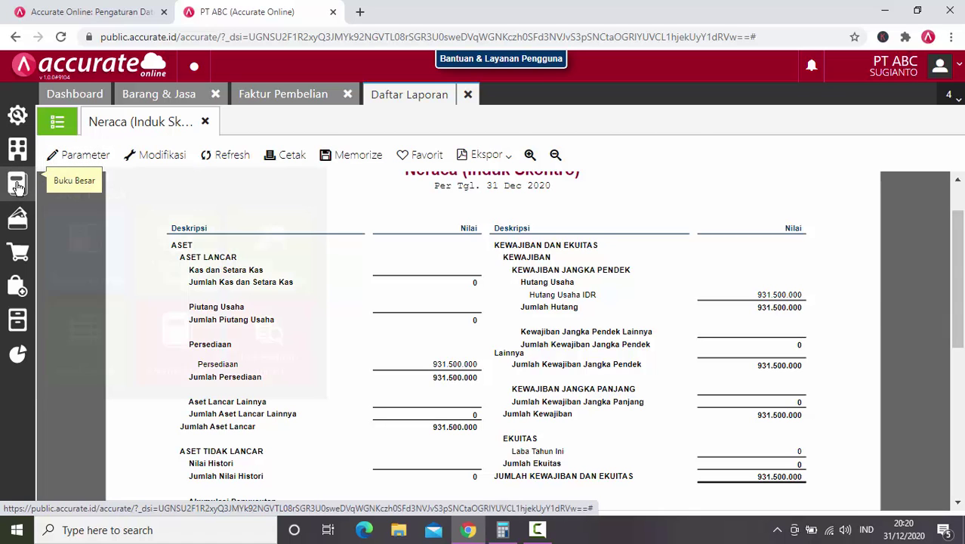
click(56, 253)
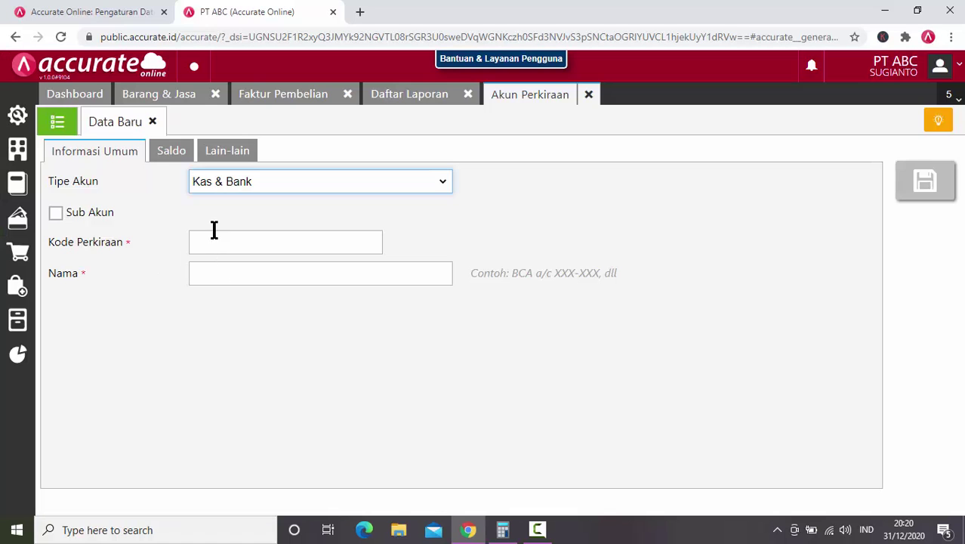
click(58, 122)
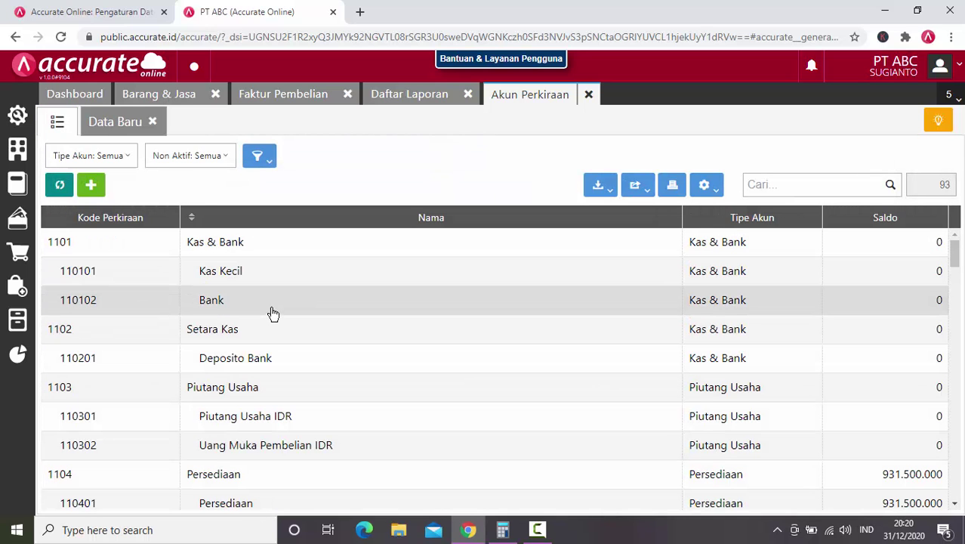
click(275, 308)
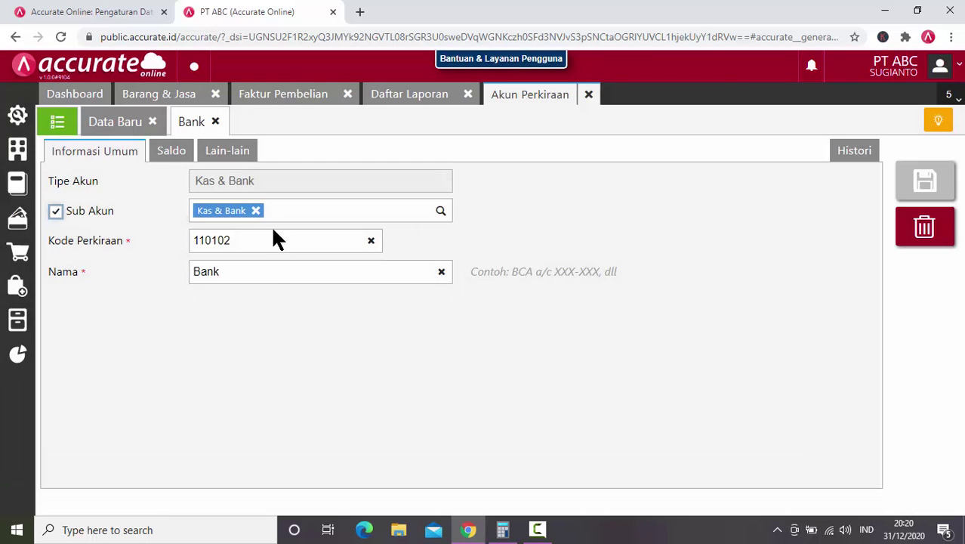
Rename the account to BCA with a 100.000.000 opening balance, save it, and return to the report.
click(256, 272)
double_click(256, 272)
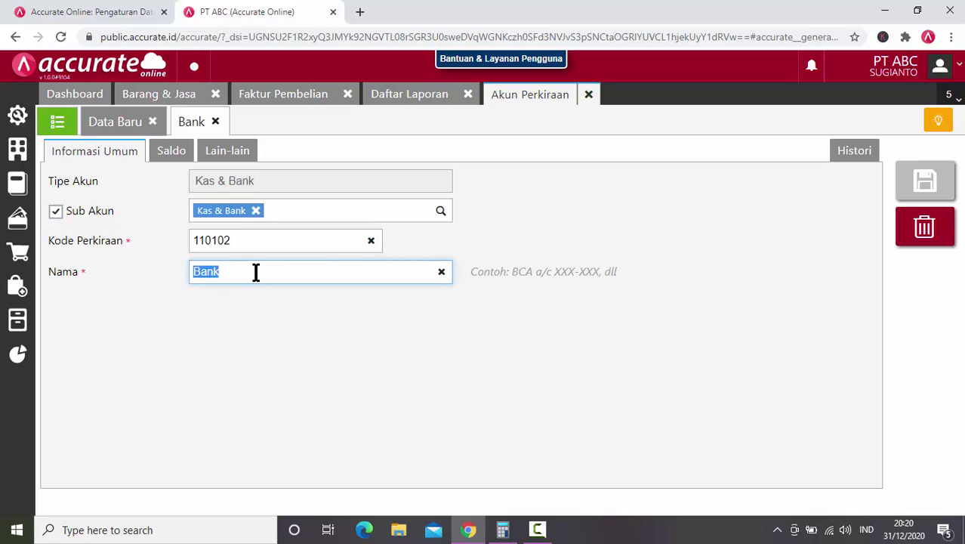
text(BCA)
click(181, 156)
click(252, 216)
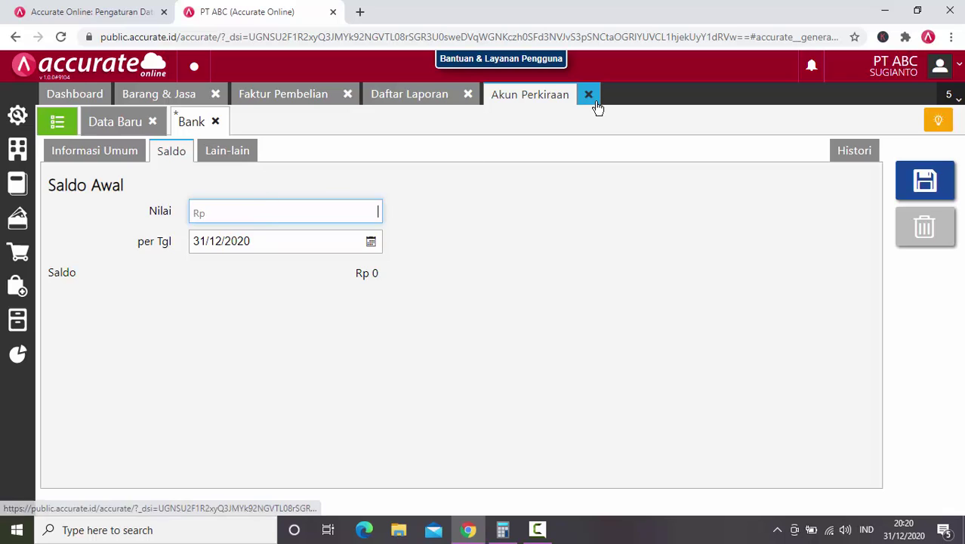
text(100.000.000)
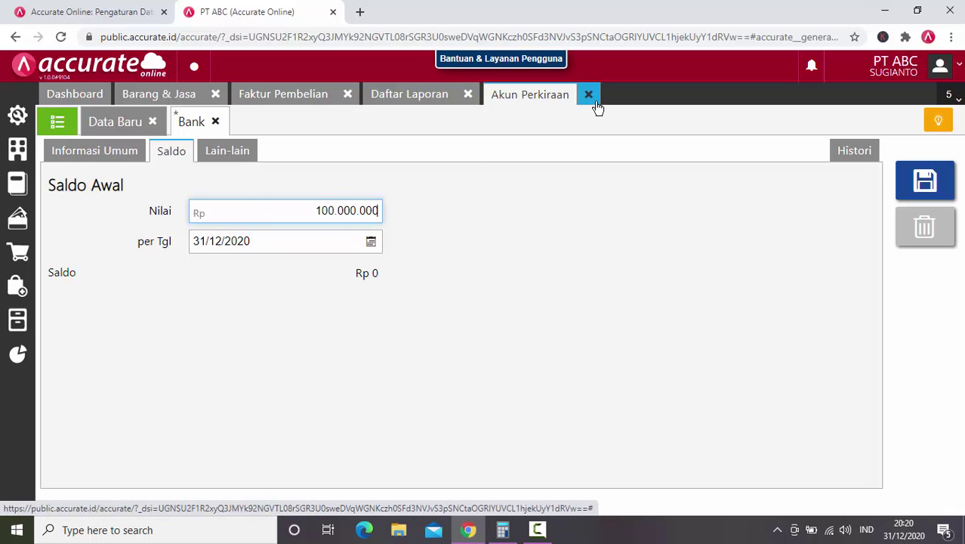
click(941, 191)
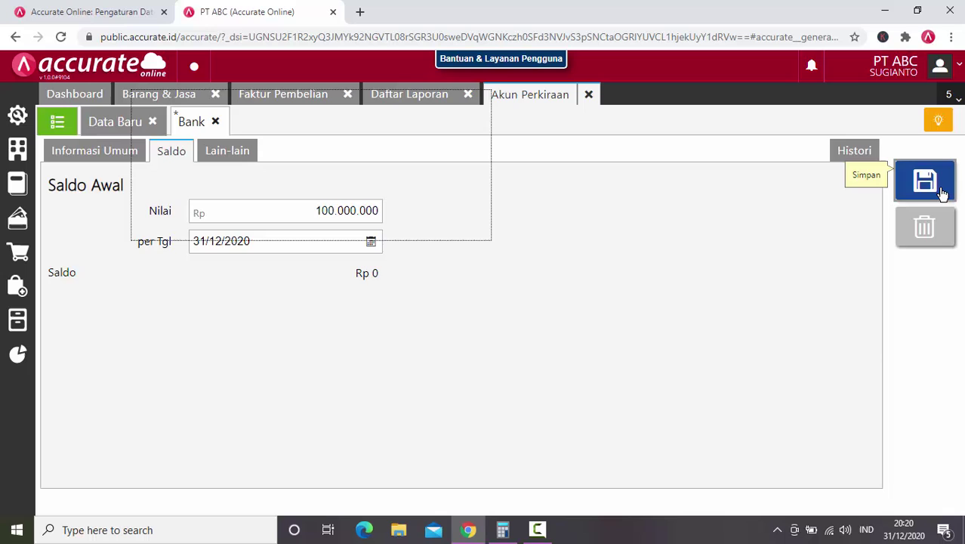
click(412, 100)
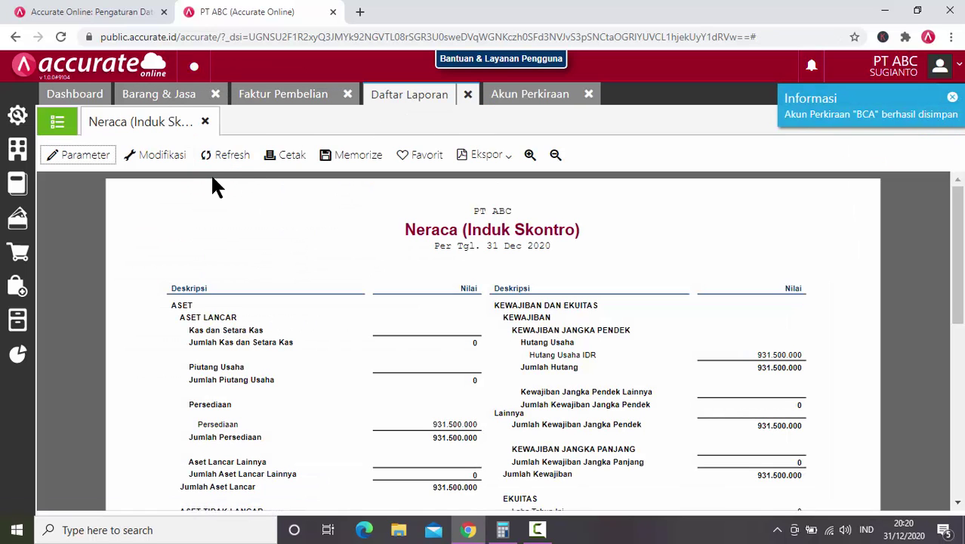
Refresh the Neraca to show BCA and Equitas Saldo Awal at 100.000.000, then close Akun Perkiraan.
click(226, 156)
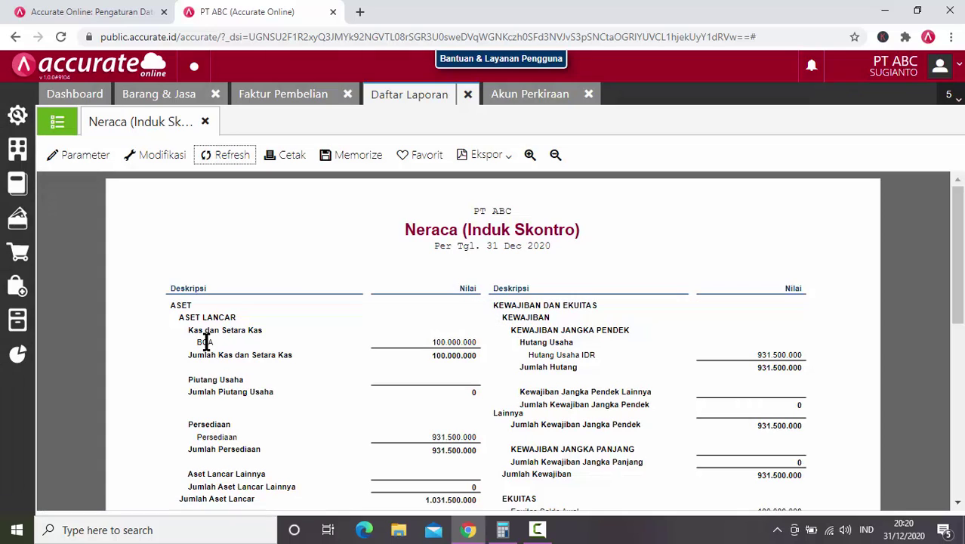
drag(958, 240, 957, 181)
click(588, 94)
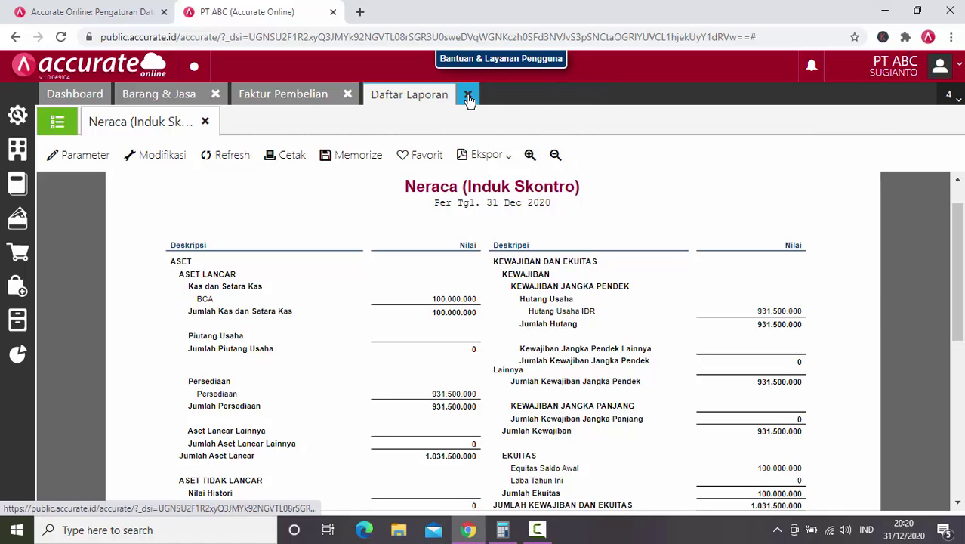